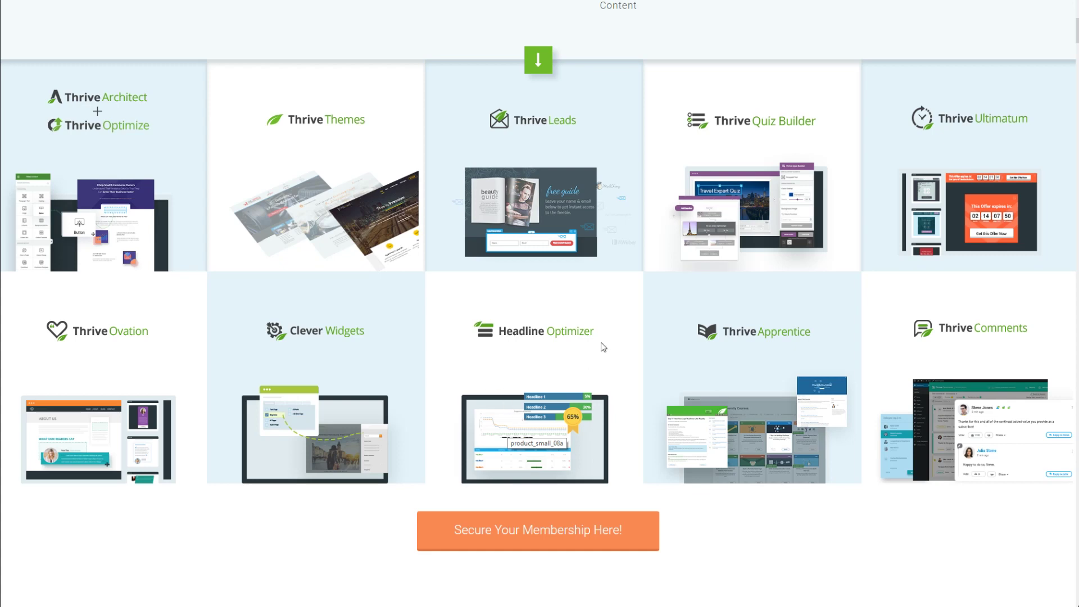
pyautogui.moveTo(1077, 34); pyautogui.dragTo(1054, 422)
pyautogui.scroll(-3, 1055, 421)
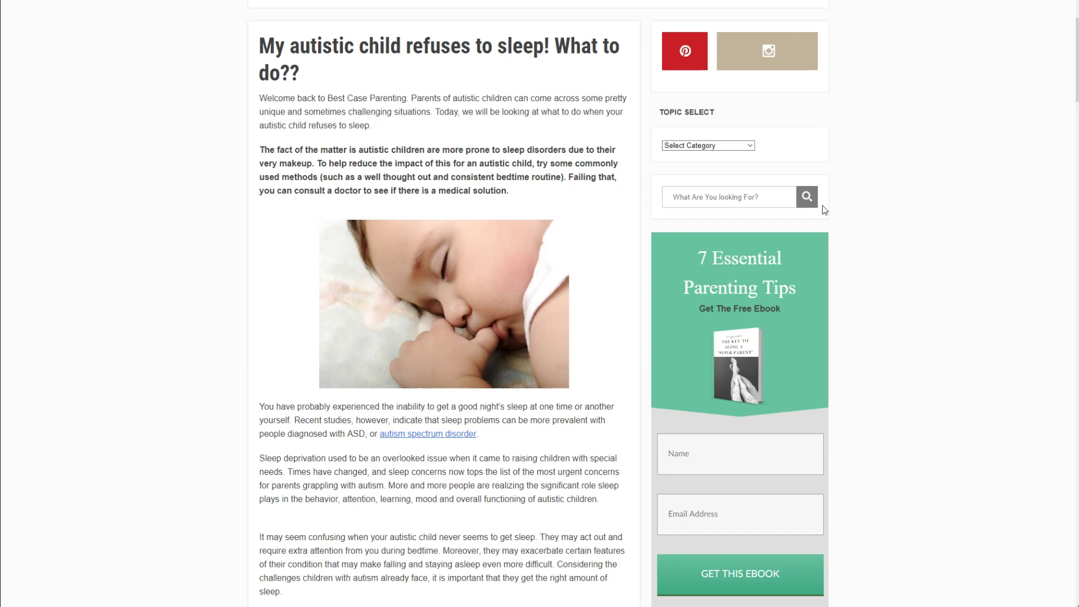
# Step: Examine the autistic child sleep article from its sidebar to its related posts, comment section and footer banner
pyautogui.scroll(-6, 843, 213)
pyautogui.scroll(-2, 845, 221)
pyautogui.scroll(-13, 700, 378)
pyautogui.scroll(-20, 699, 376)
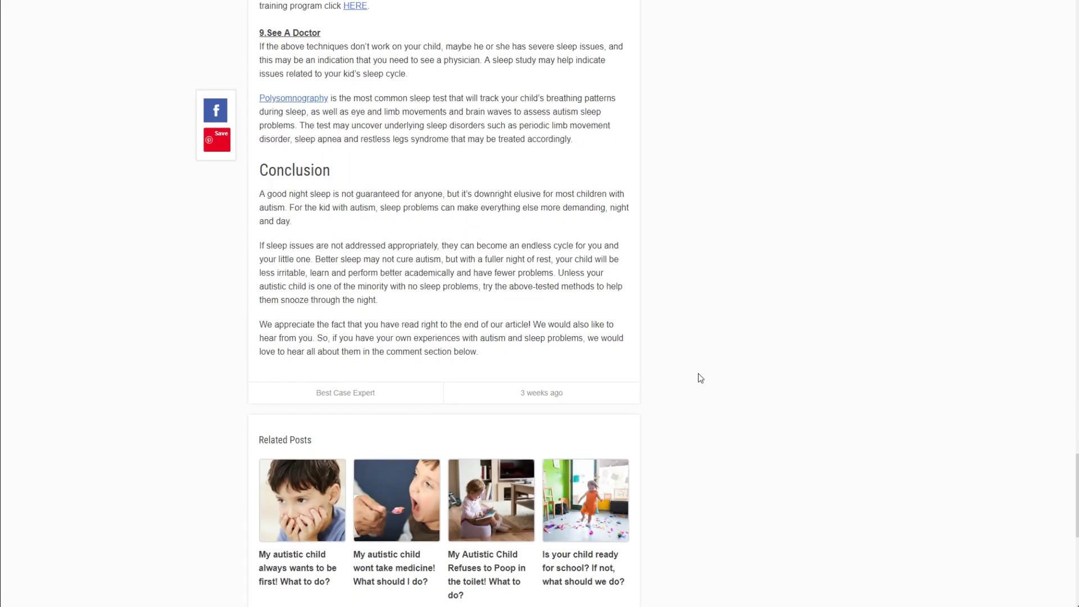
pyautogui.scroll(-8, 700, 378)
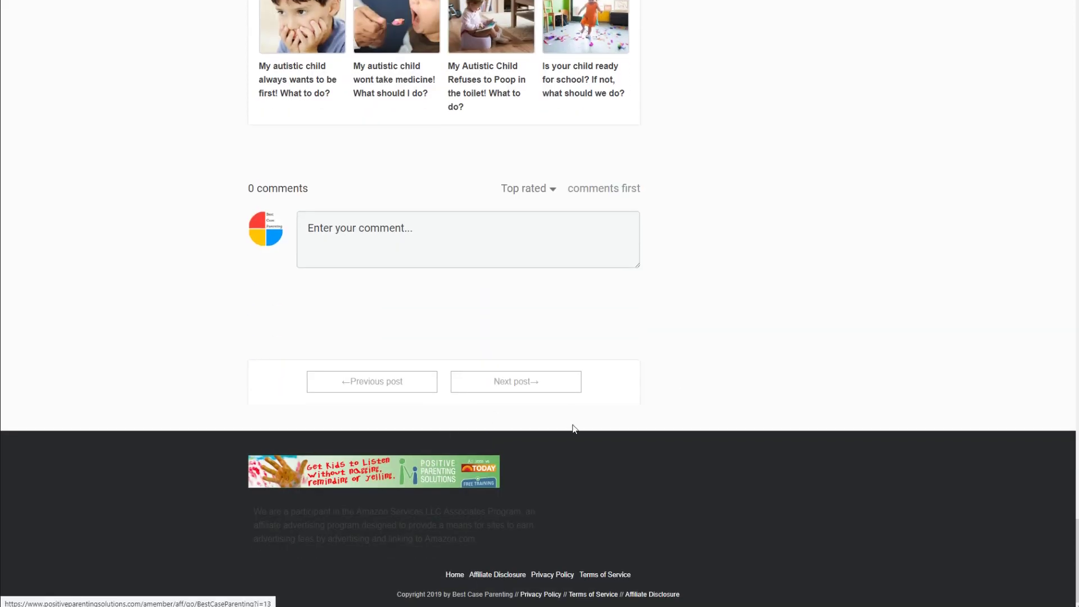
pyautogui.scroll(20, 814, 258)
pyautogui.scroll(15, 819, 257)
pyautogui.scroll(8, 803, 260)
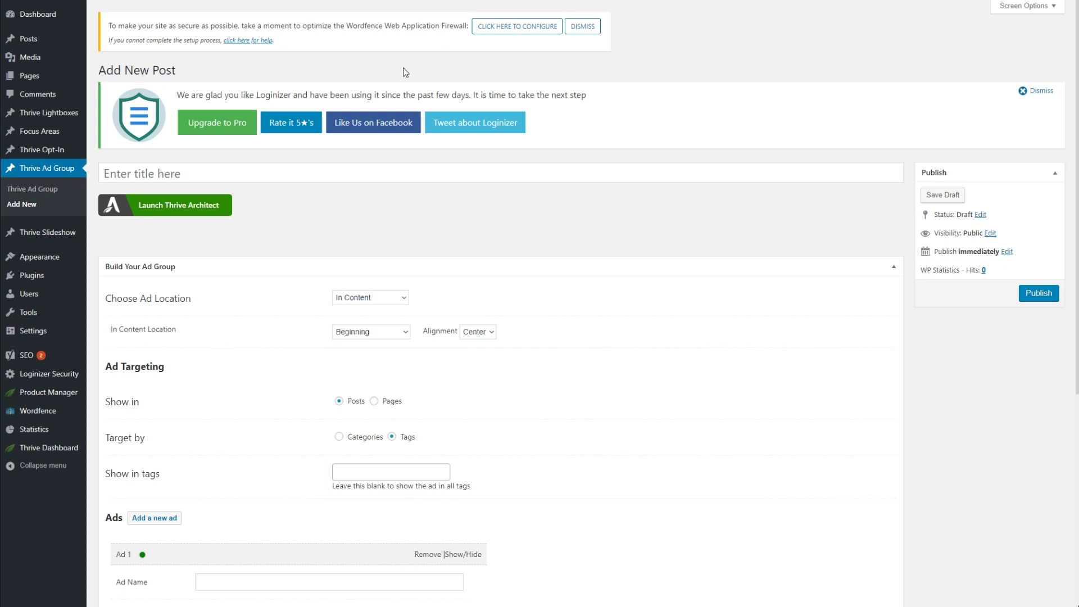
# Step: Start a new Thrive Ad Group in the WordPress admin
pyautogui.click(44, 170)
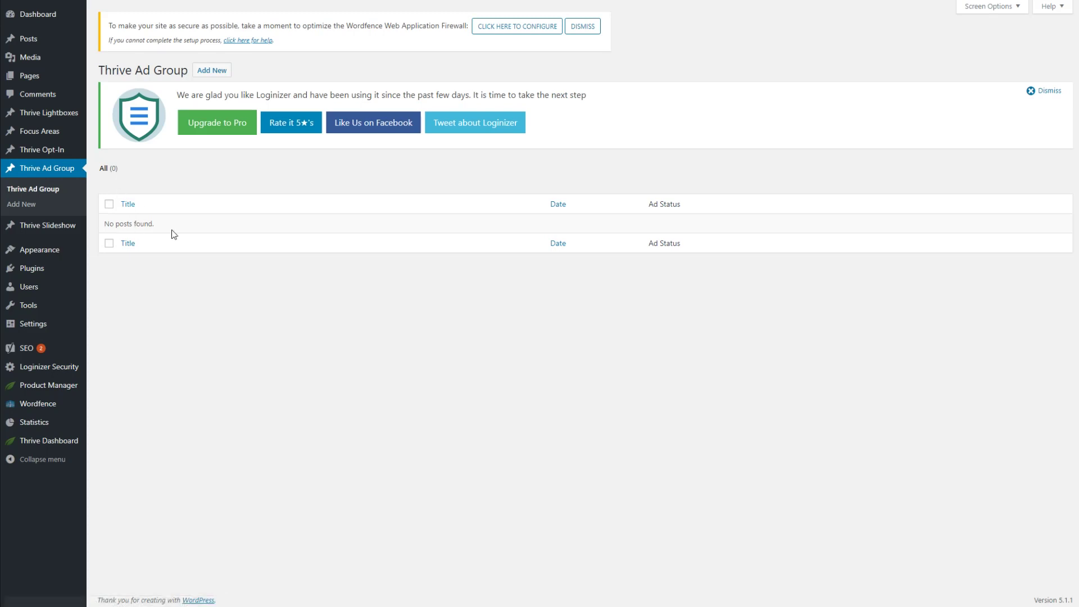
pyautogui.click(212, 75)
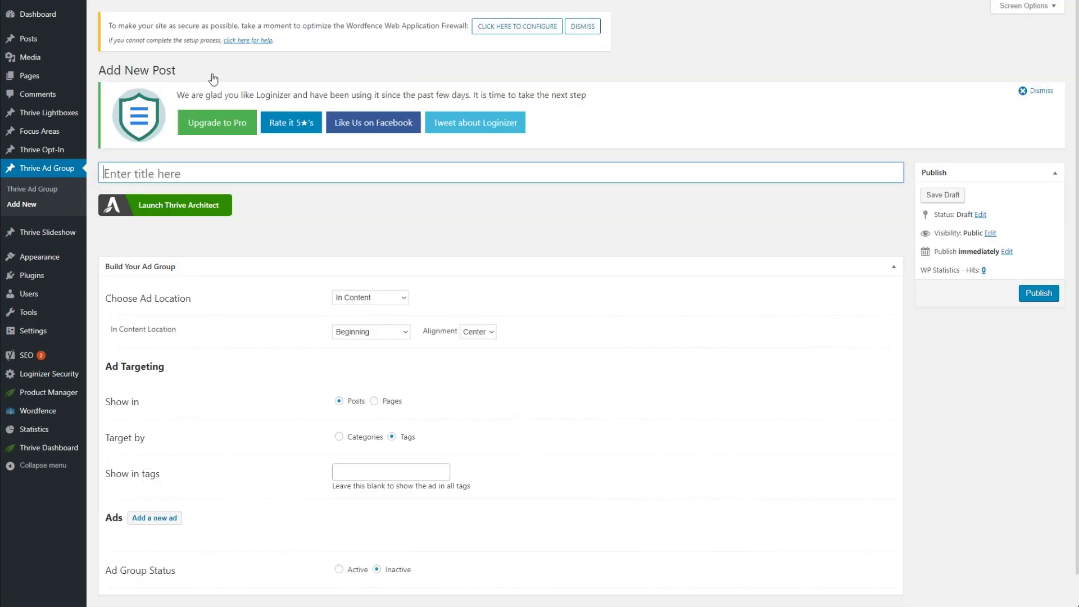
pyautogui.scroll(-1, 360, 315)
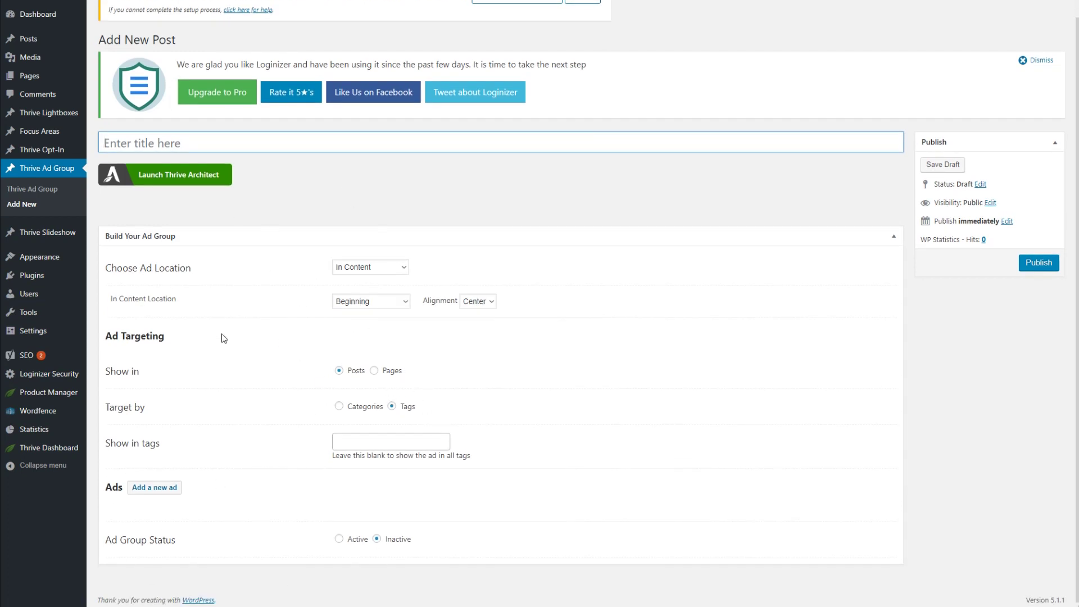
# Step: Choose In Content as the ad location and keep the in-content location at Beginning
pyautogui.click(381, 272)
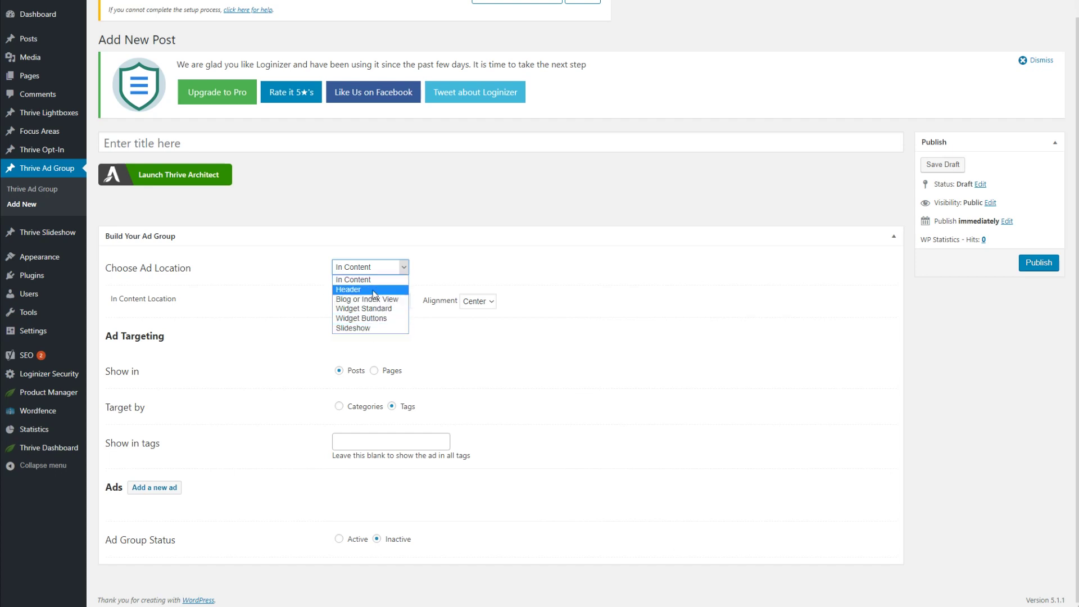
pyautogui.click(374, 280)
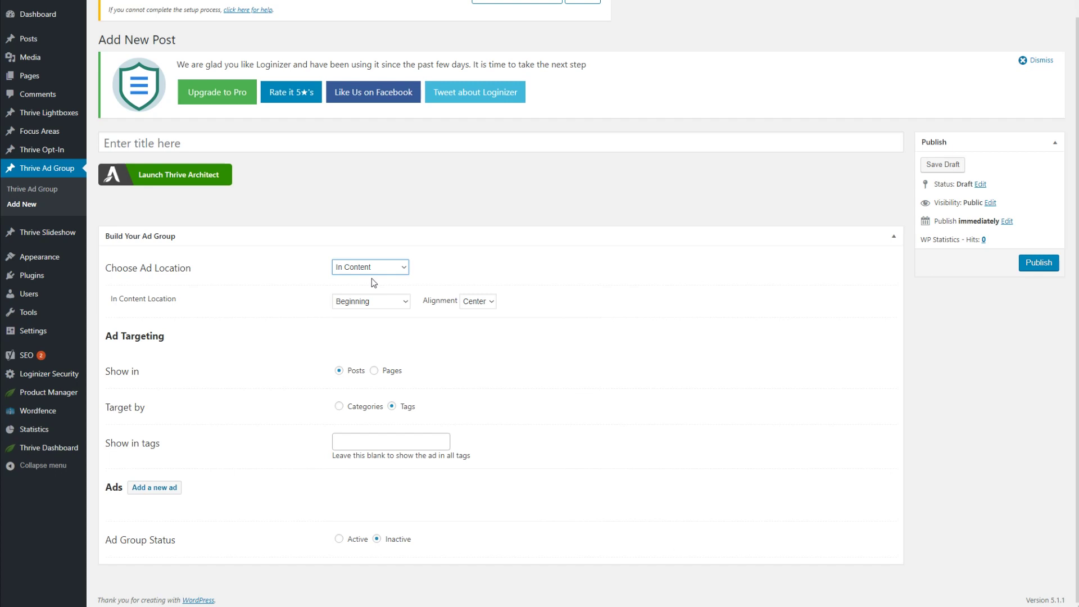
pyautogui.click(371, 306)
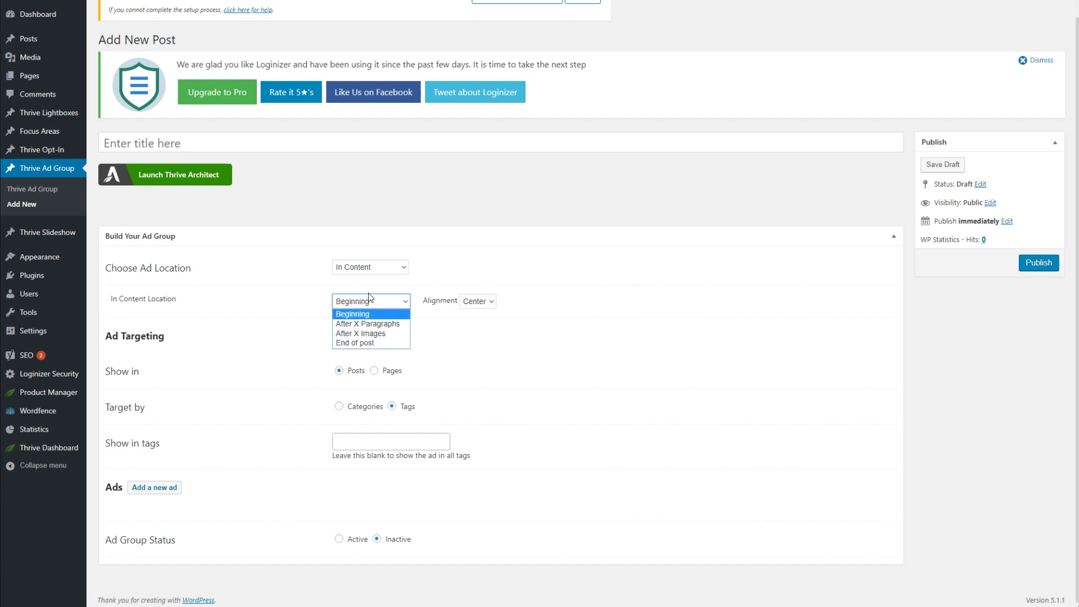
pyautogui.click(597, 333)
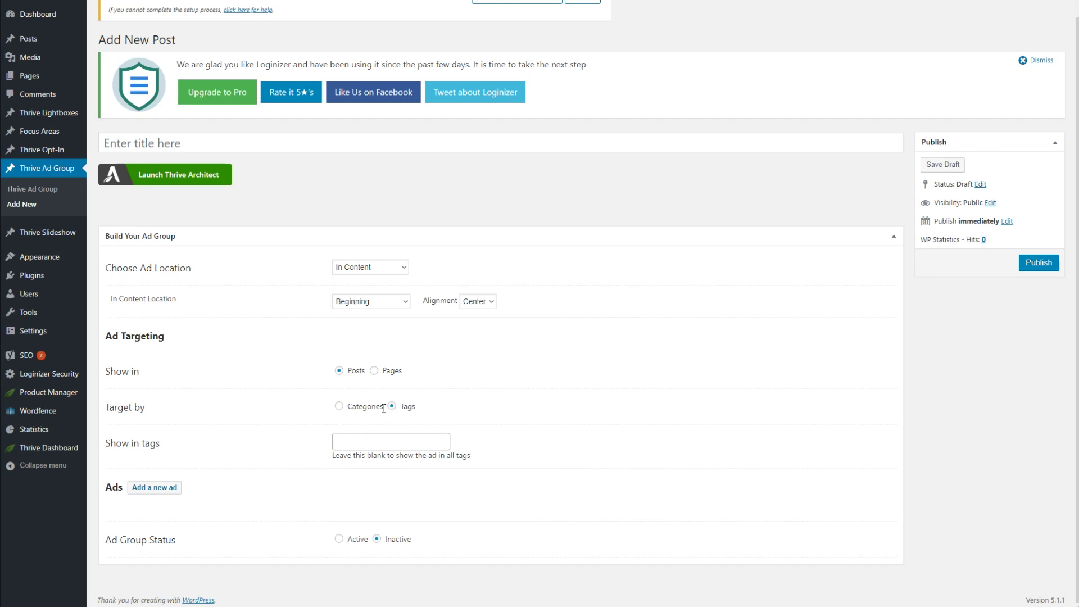
# Step: Set the ad group's targeting to categories instead of tags
pyautogui.click(339, 406)
pyautogui.click(392, 408)
pyautogui.click(338, 408)
# Step: Add a new ad to the ad group and keep its ad size at 300x250
pyautogui.click(161, 489)
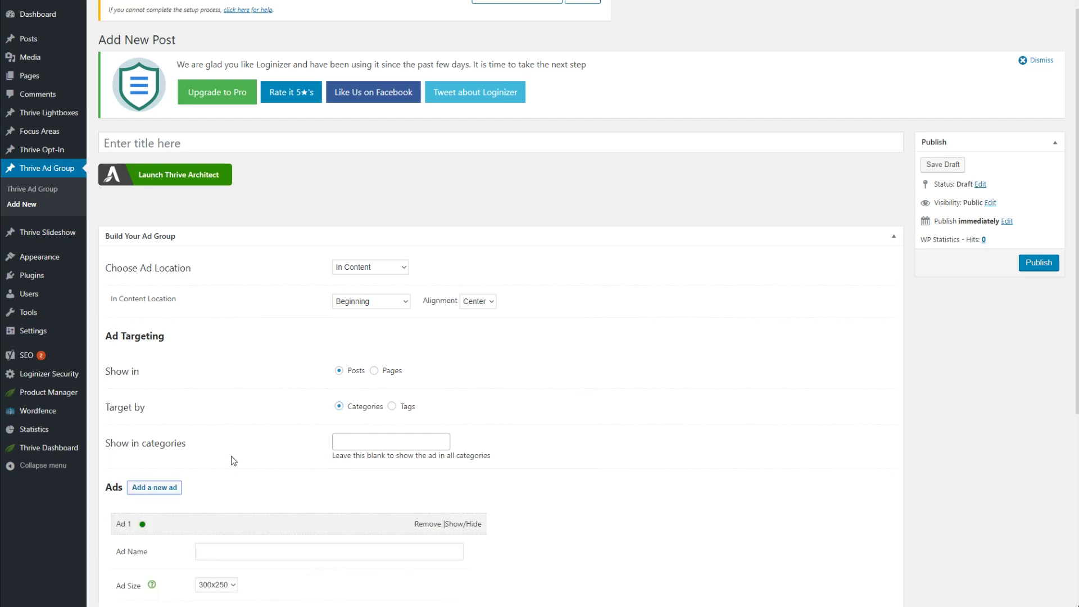
pyautogui.scroll(-3, 245, 443)
pyautogui.scroll(-3, 258, 427)
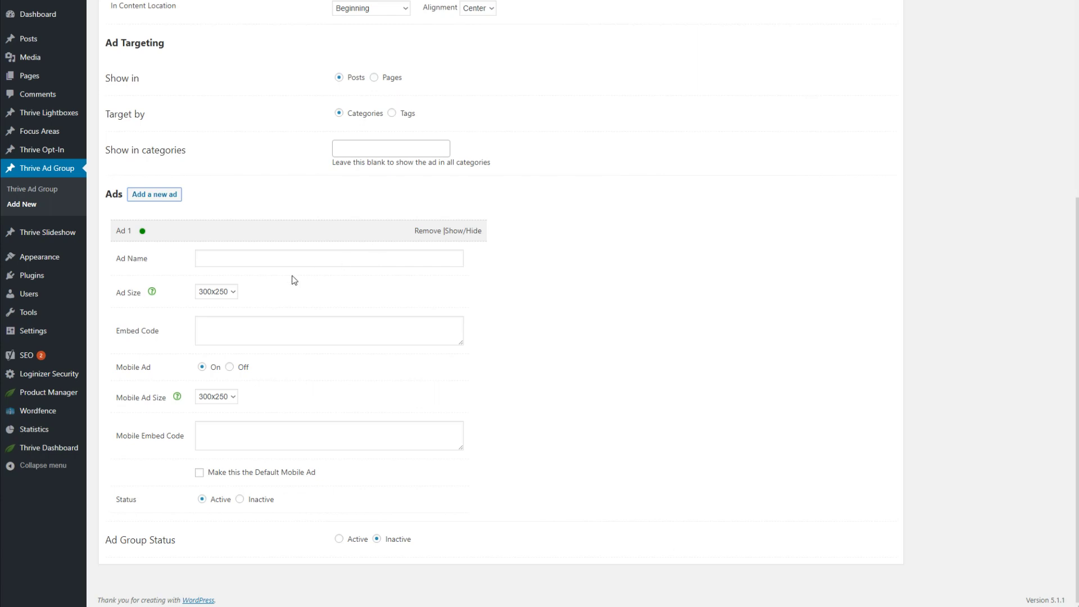
pyautogui.click(234, 293)
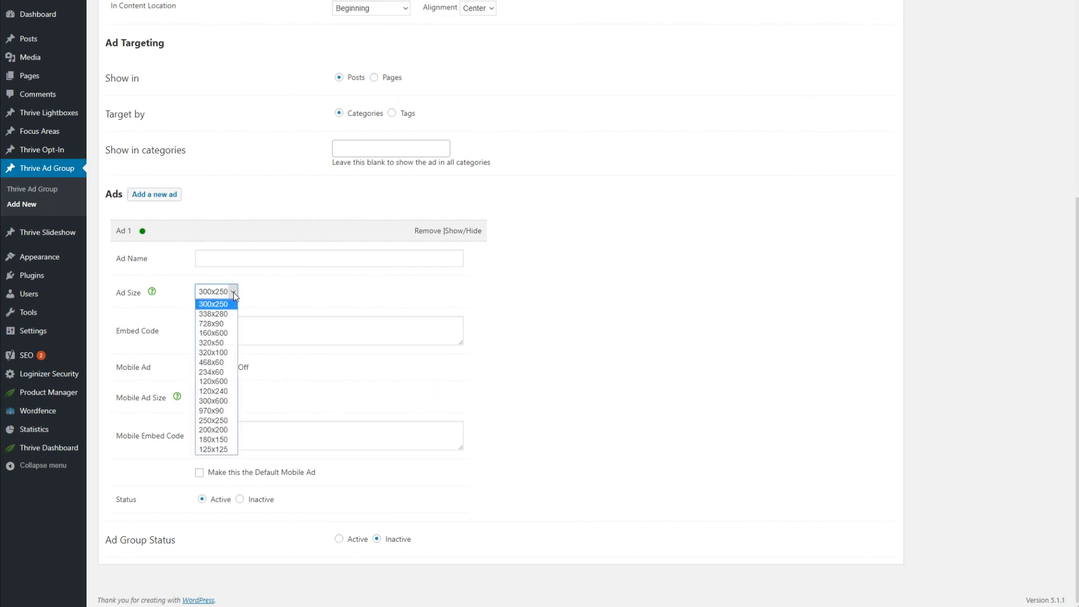
pyautogui.click(234, 292)
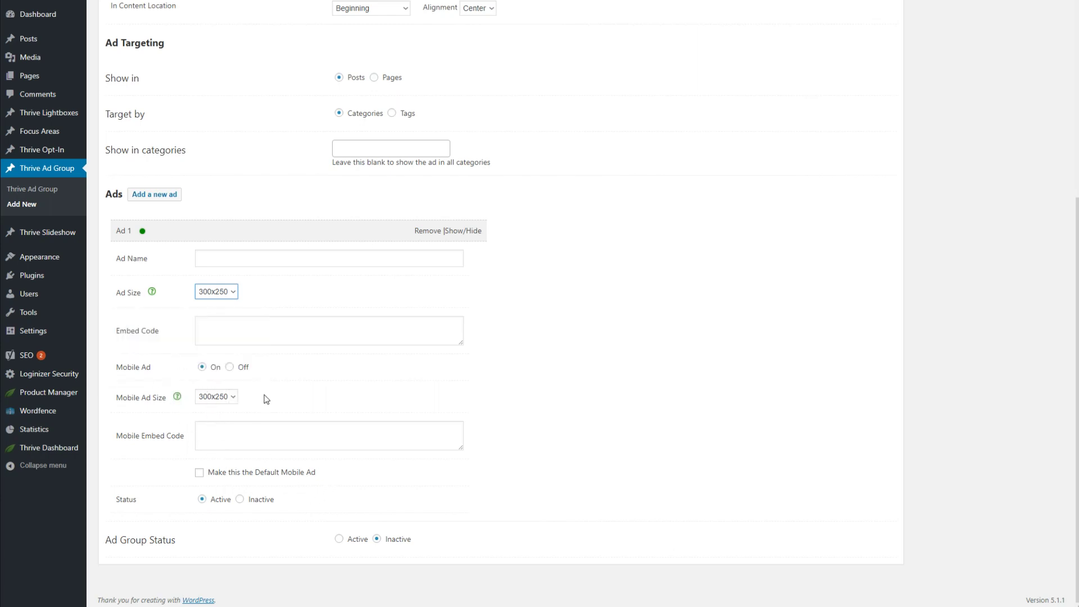
# Step: Copy the source code of the Desperate Mom 647x900 banner from the Positive Parenting Solutions affiliate banner page
pyautogui.click(230, 326)
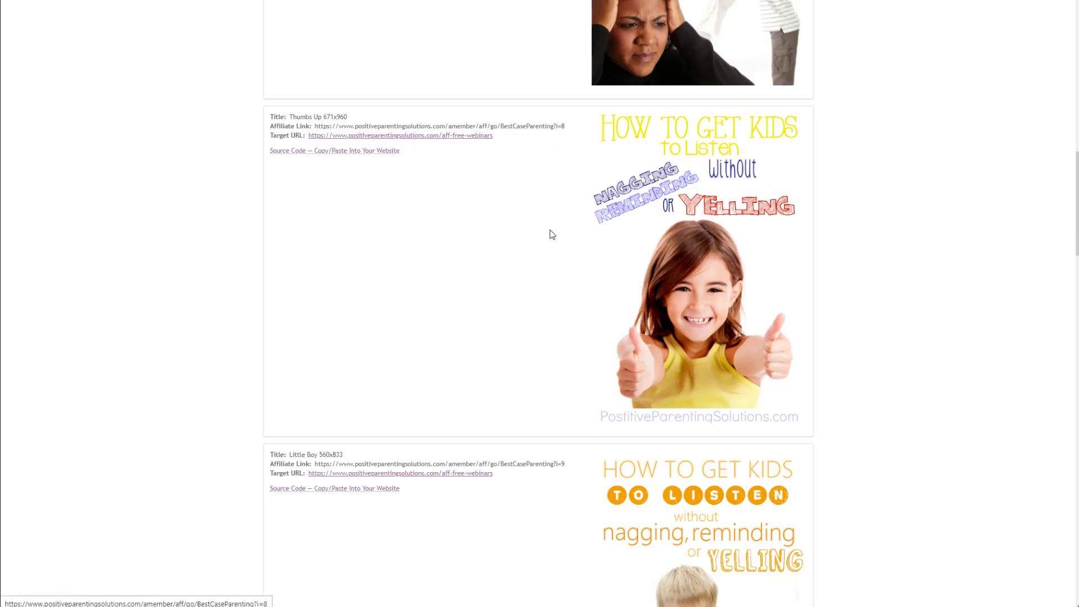
pyautogui.scroll(10, 554, 262)
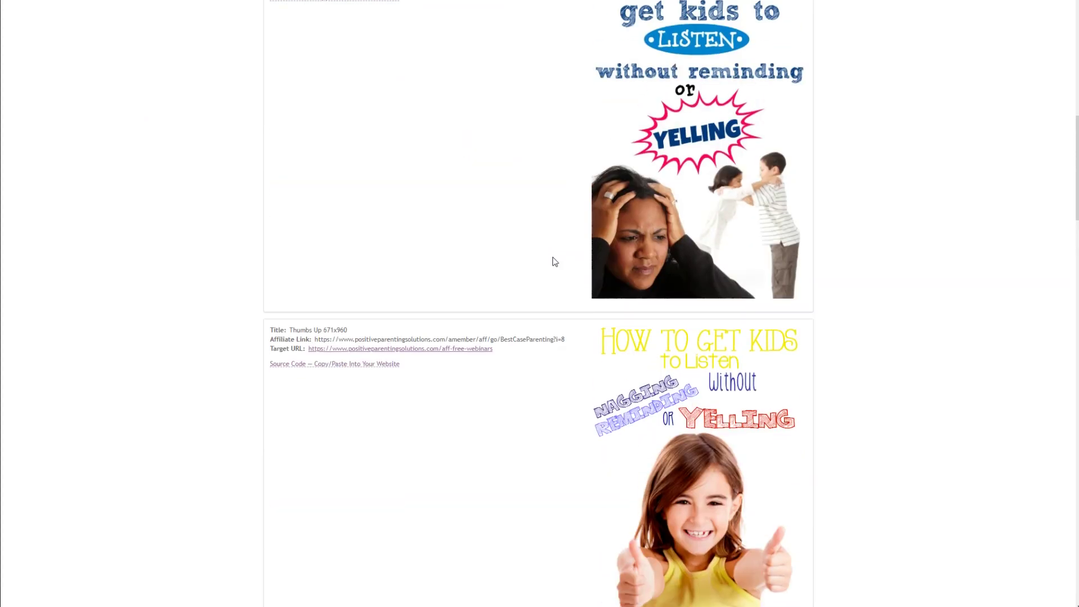
pyautogui.scroll(4, 559, 259)
pyautogui.scroll(-20, 558, 257)
pyautogui.scroll(-5, 561, 258)
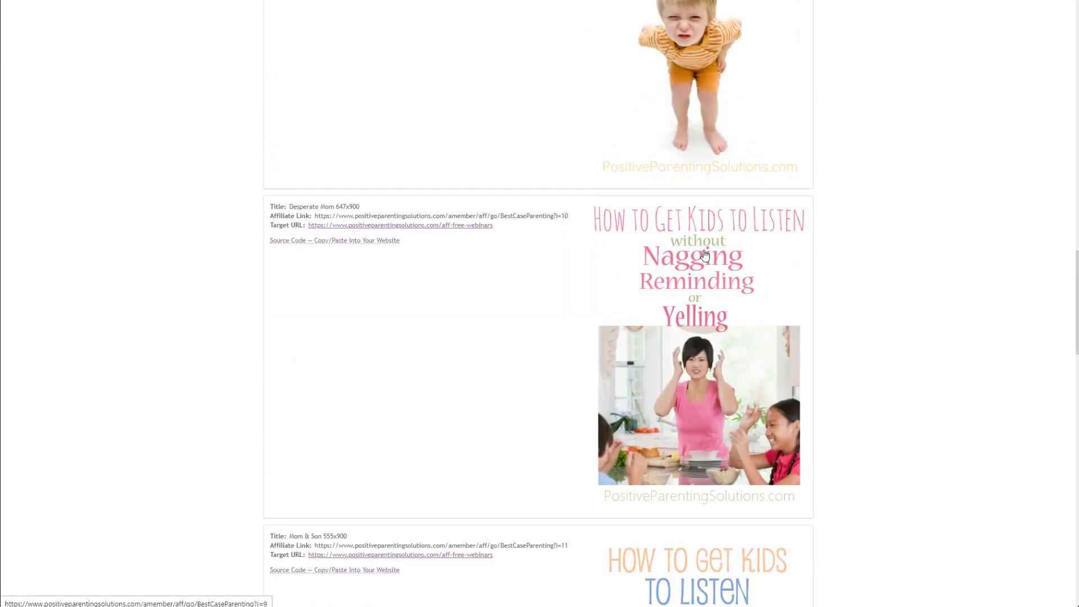
pyautogui.click(321, 246)
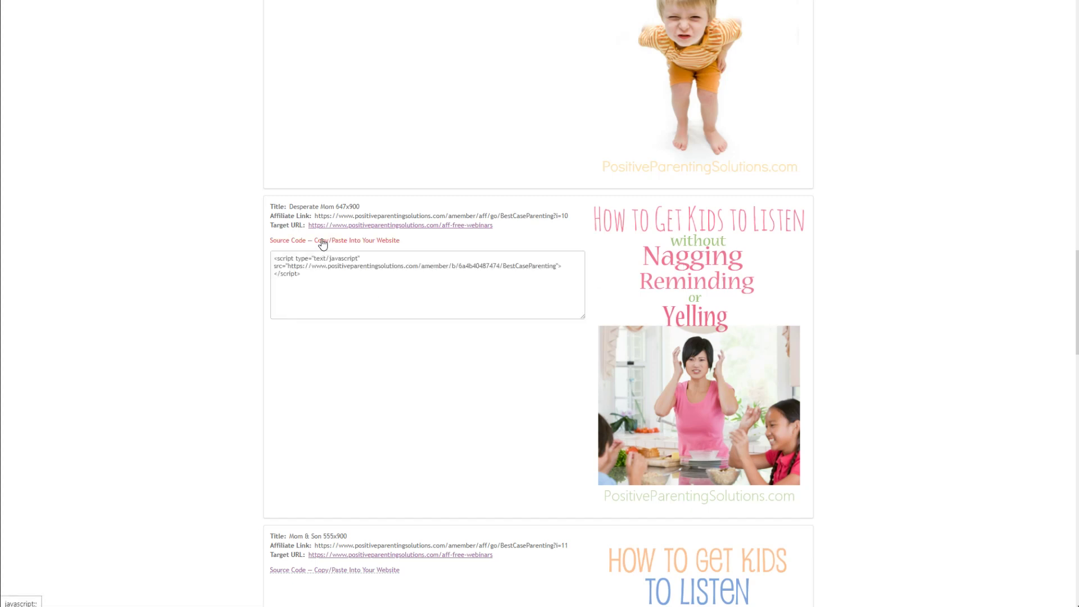
pyautogui.click(313, 273)
pyautogui.rightClick(280, 258)
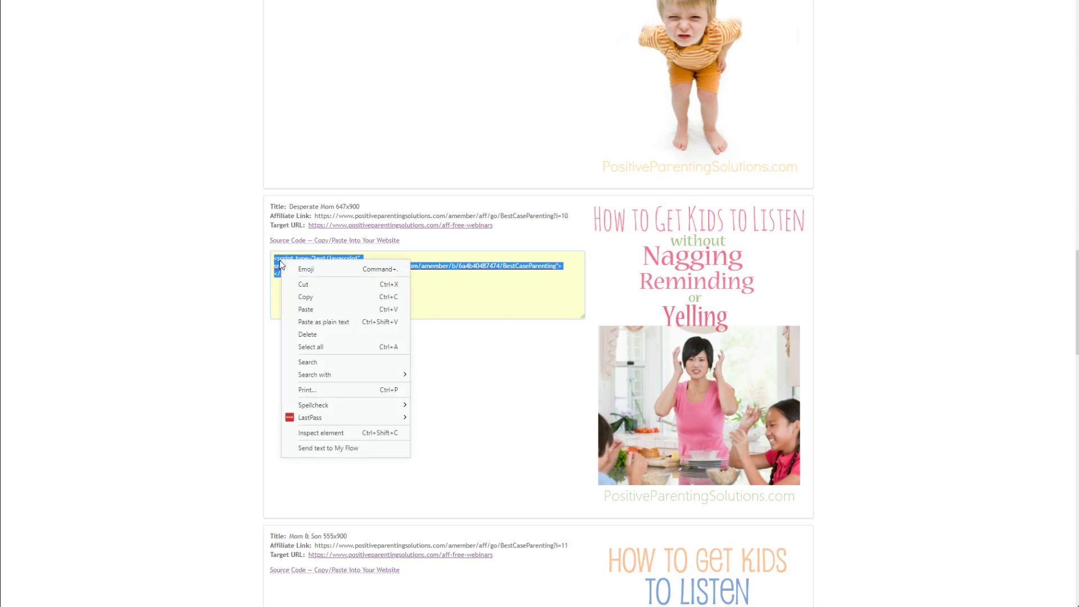
pyautogui.click(313, 294)
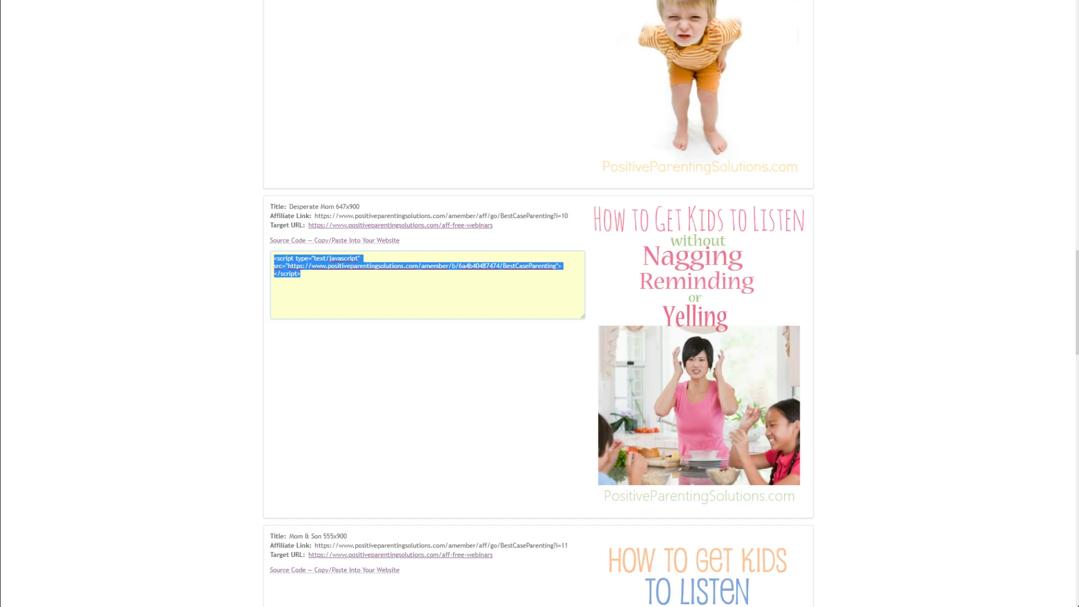
# Step: Return to the ad group and paste the copied banner script into Ad 1's embed code
pyautogui.hotkey('ctrl', 'Tab')
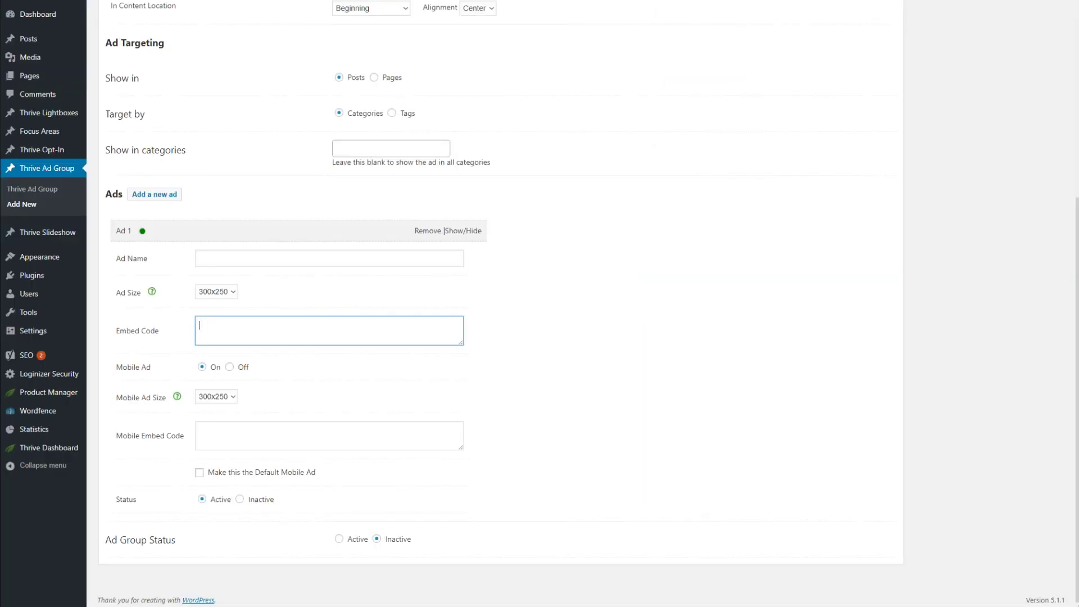
pyautogui.rightClick(212, 323)
pyautogui.click(235, 400)
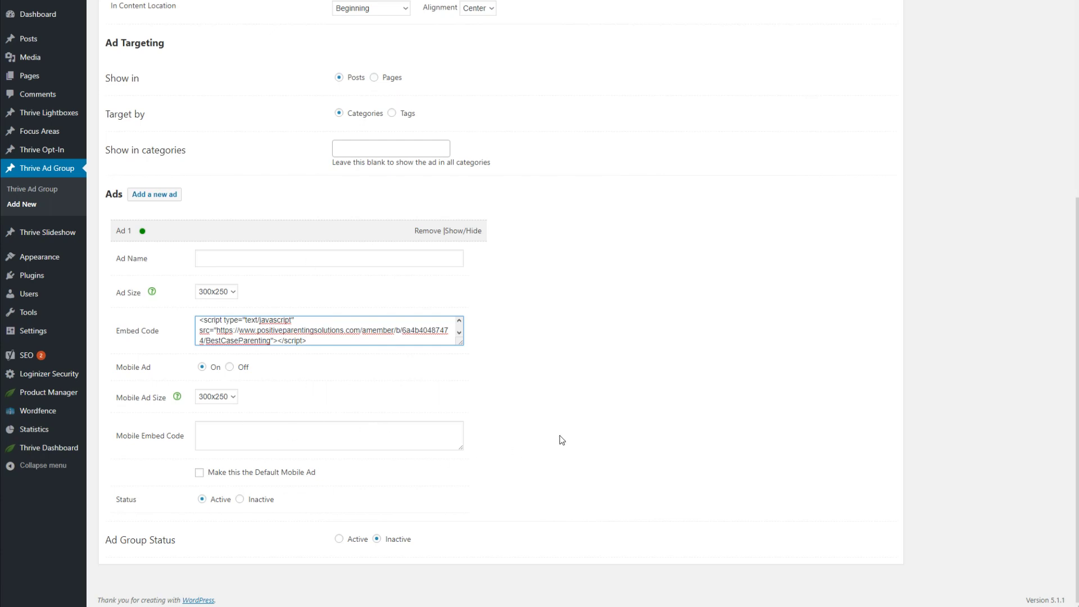
# Step: Examine the Mild Autism and Positive Parenting Solutions banners in the sleep article's sidebar
pyautogui.scroll(5, 613, 259)
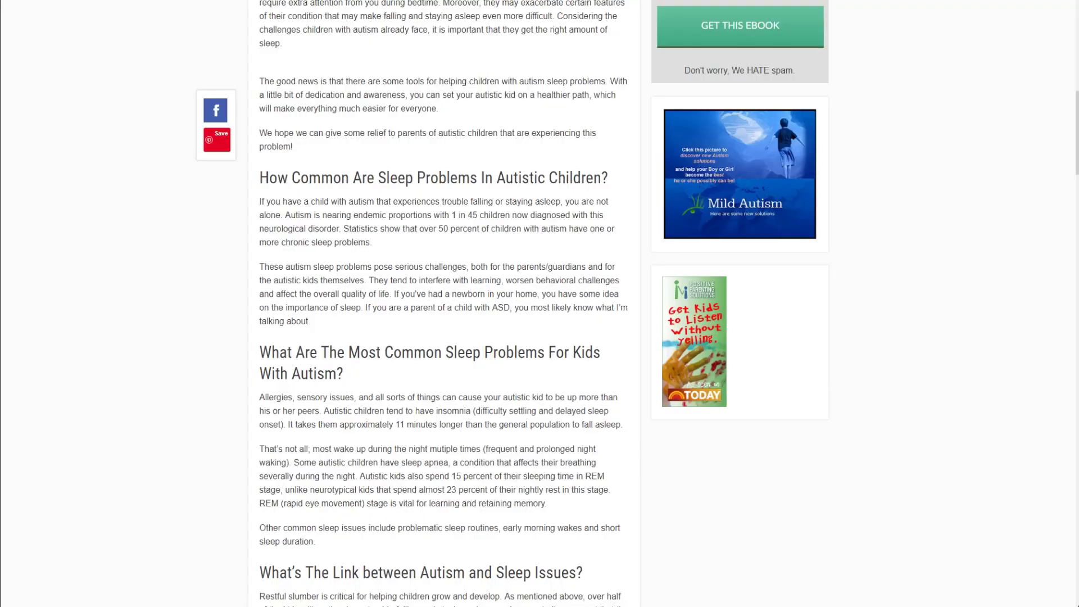
pyautogui.scroll(2, 647, 226)
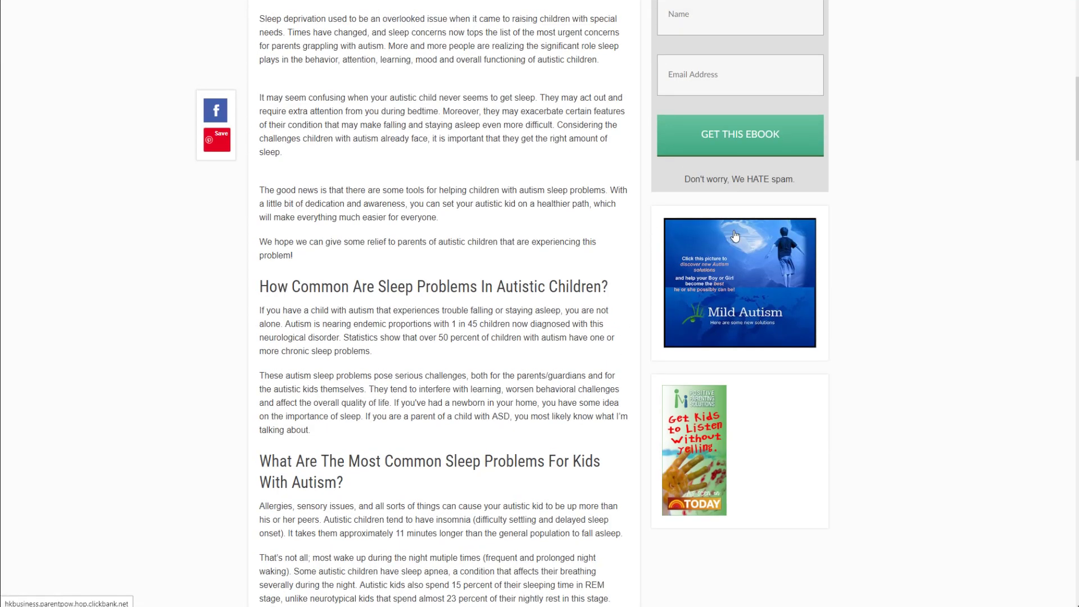
pyautogui.scroll(-6, 739, 231)
pyautogui.scroll(3, 738, 231)
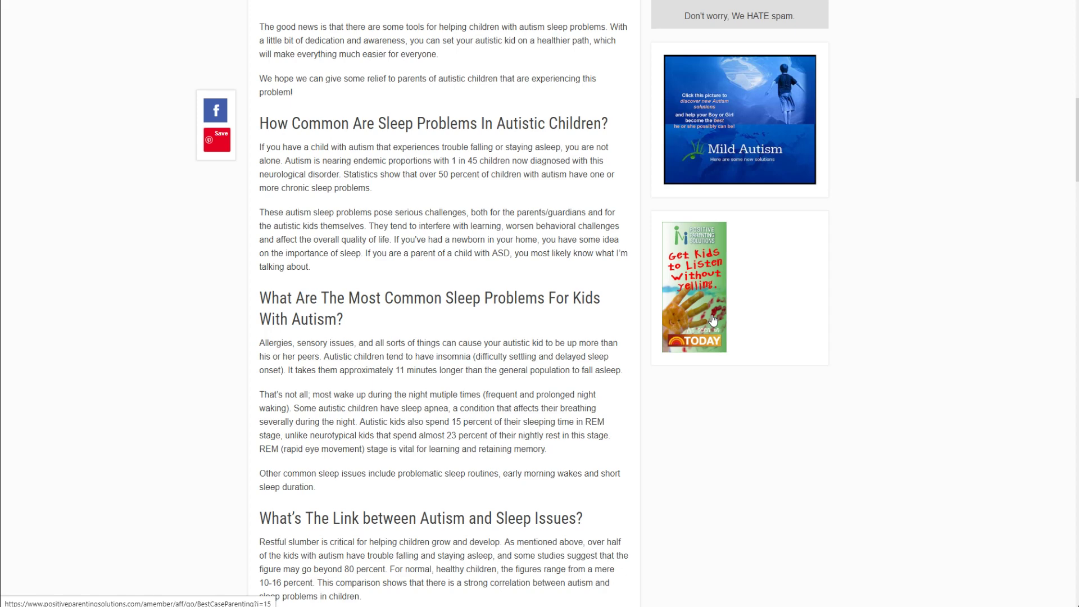
pyautogui.scroll(2, 713, 319)
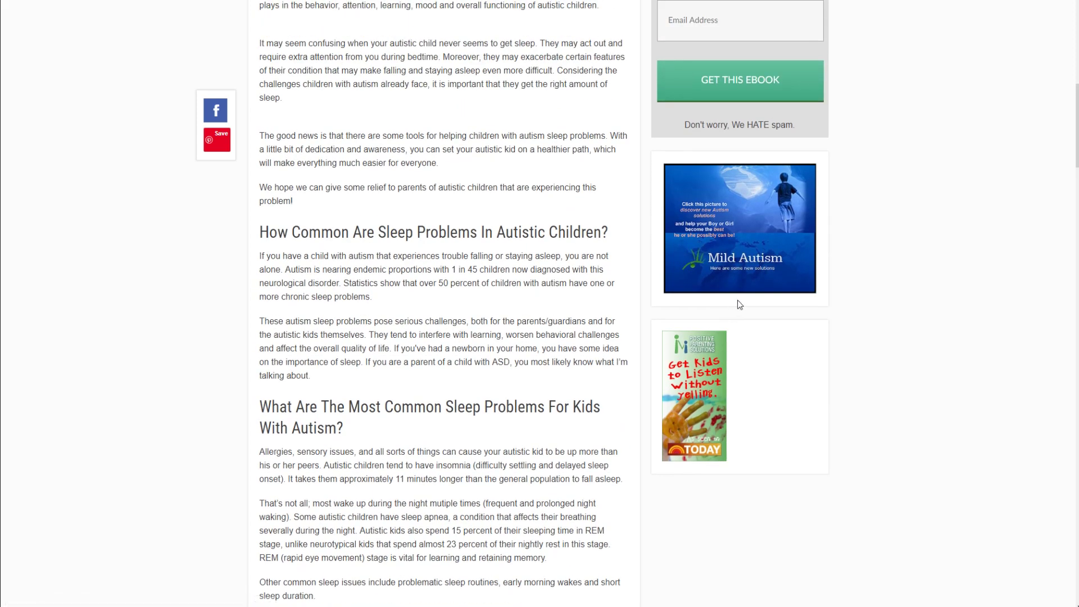
pyautogui.scroll(3, 740, 302)
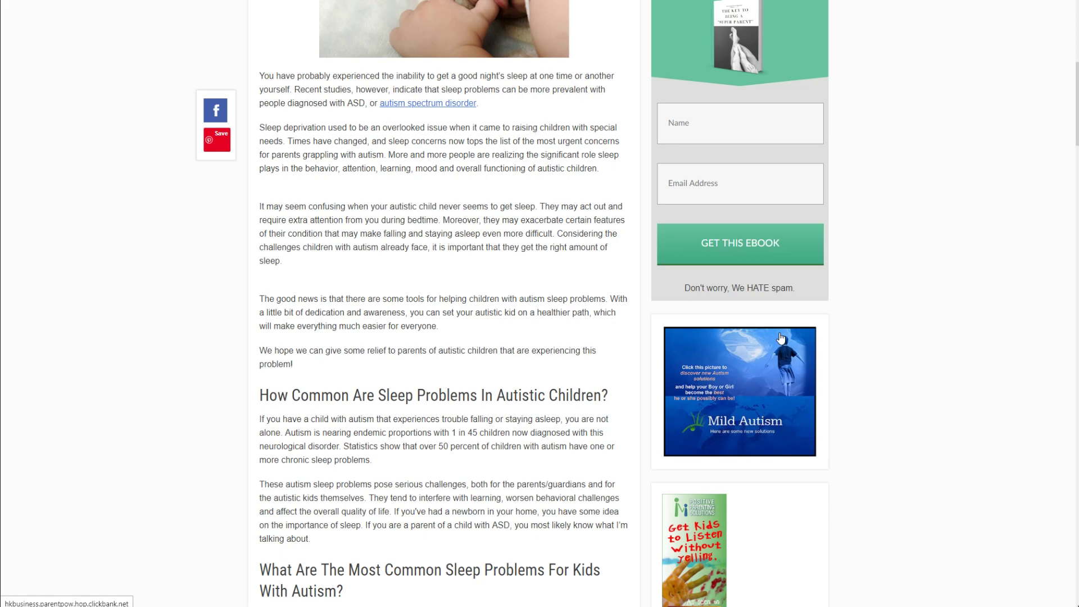
pyautogui.scroll(-4, 760, 411)
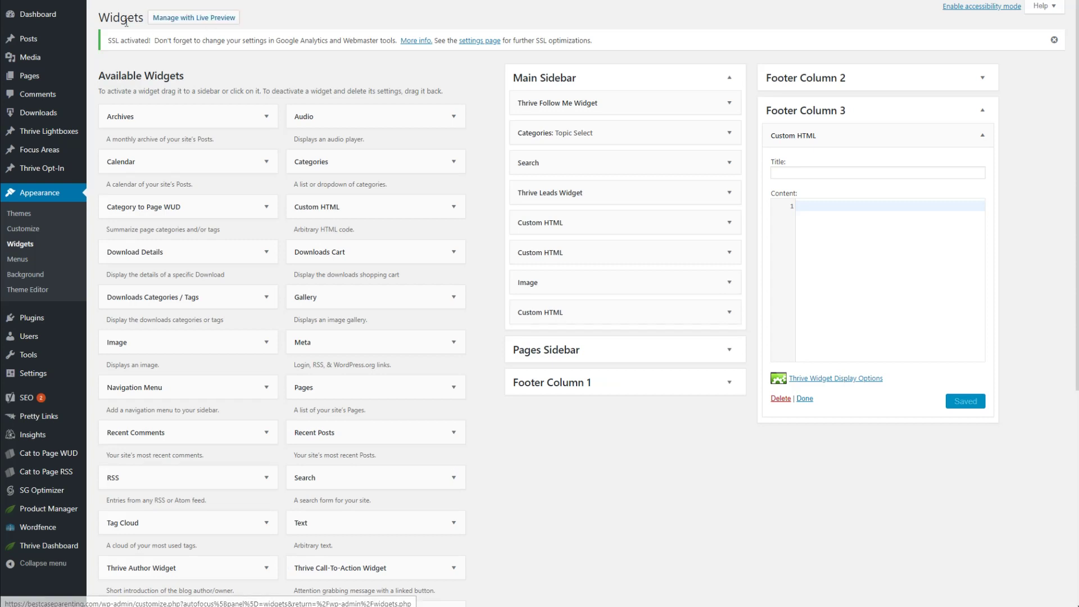
# Step: Delete the empty Custom HTML widget from Footer Column 3 and add a new Custom HTML widget there
pyautogui.moveTo(49, 21)
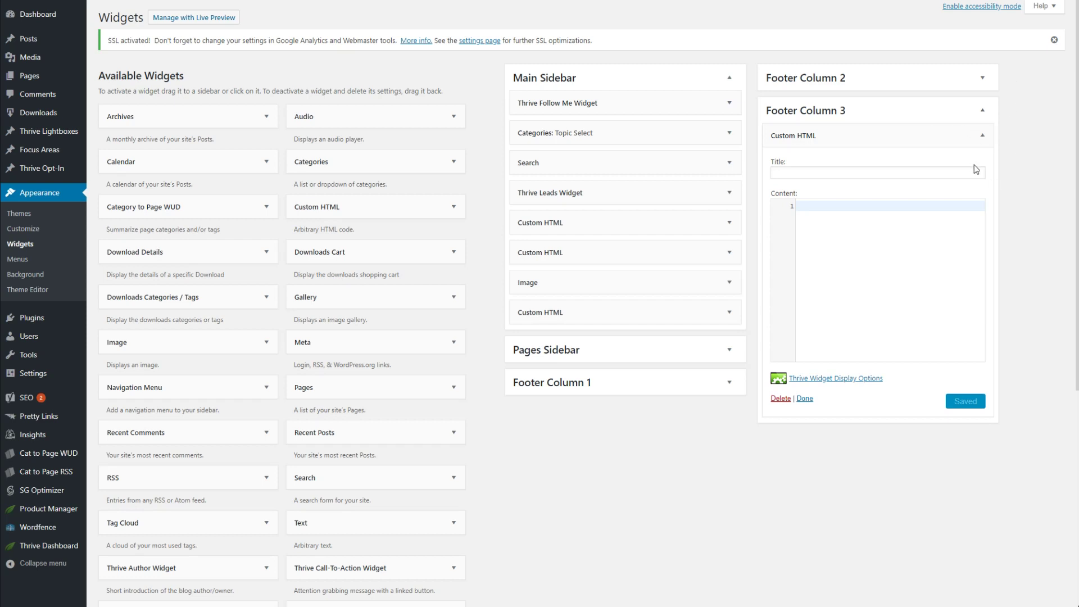
pyautogui.click(780, 398)
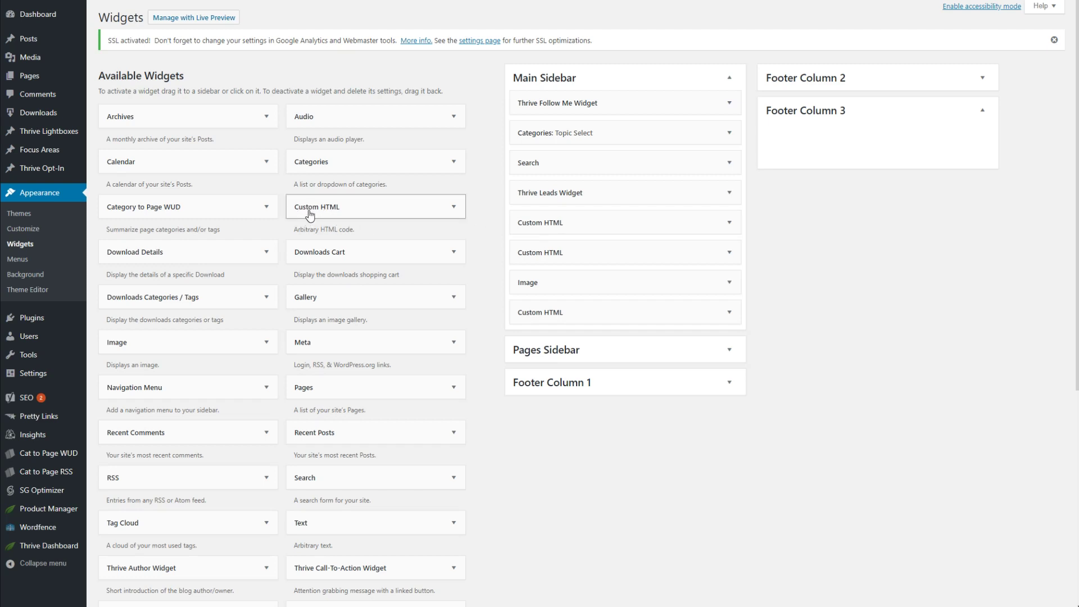
pyautogui.moveTo(309, 215); pyautogui.dragTo(796, 136)
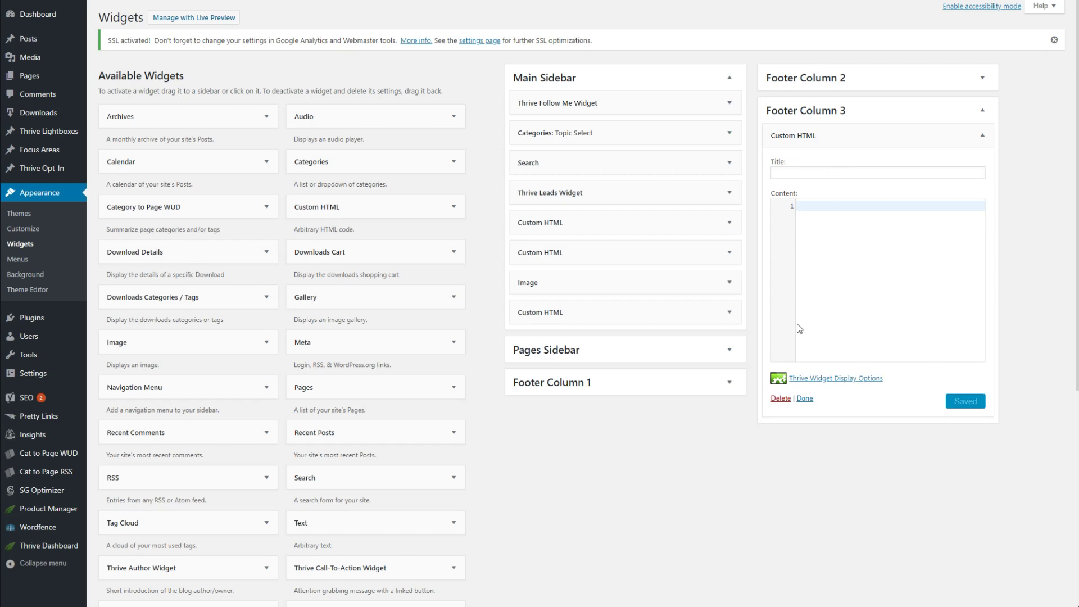
# Step: Paste the copied banner script into the content of the Custom HTML widget in Footer Column 3
pyautogui.rightClick(815, 206)
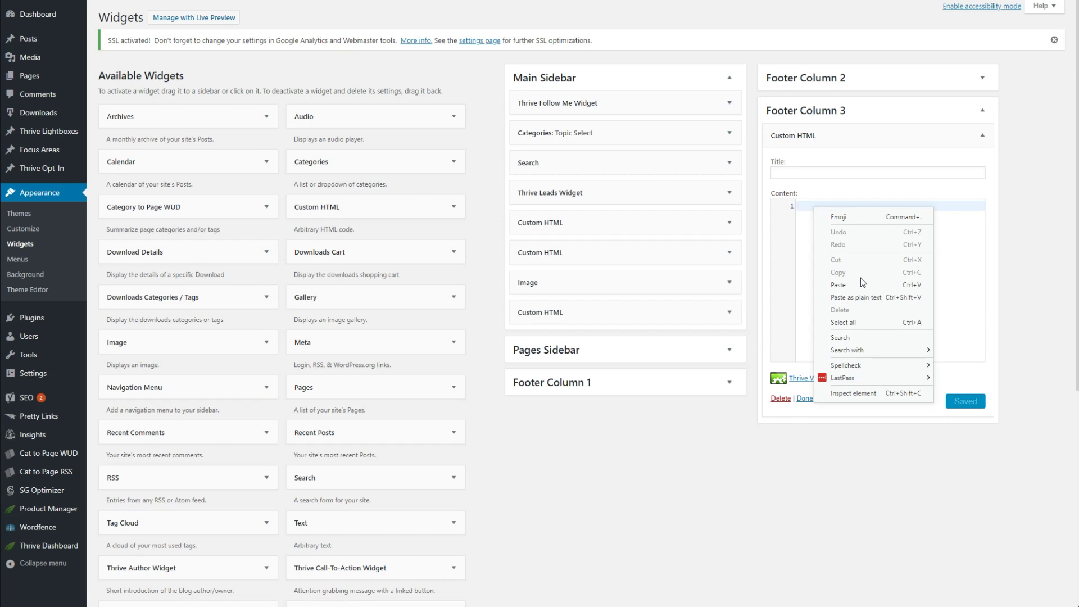
pyautogui.click(838, 285)
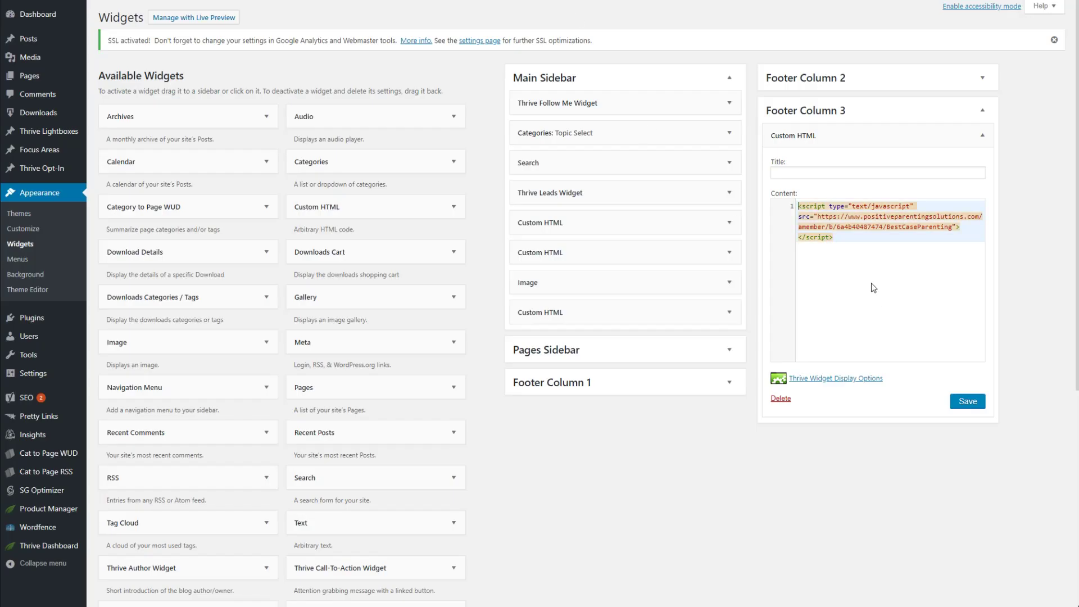
pyautogui.click(825, 174)
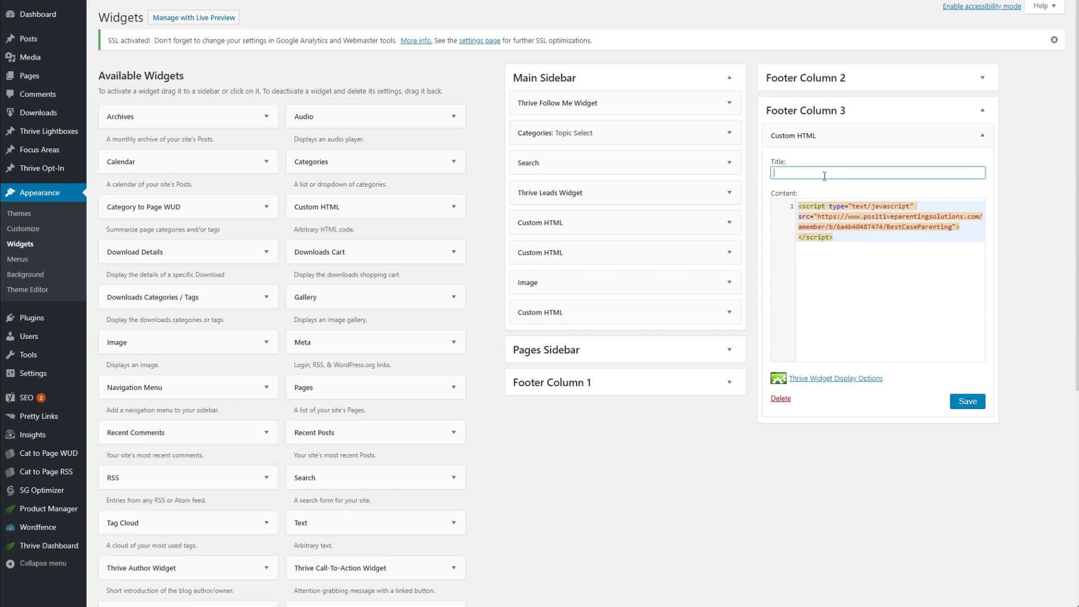
# Step: Examine the Basic Settings, Categories and Posts display options of the Custom HTML widget in Footer Column 3
pyautogui.click(820, 380)
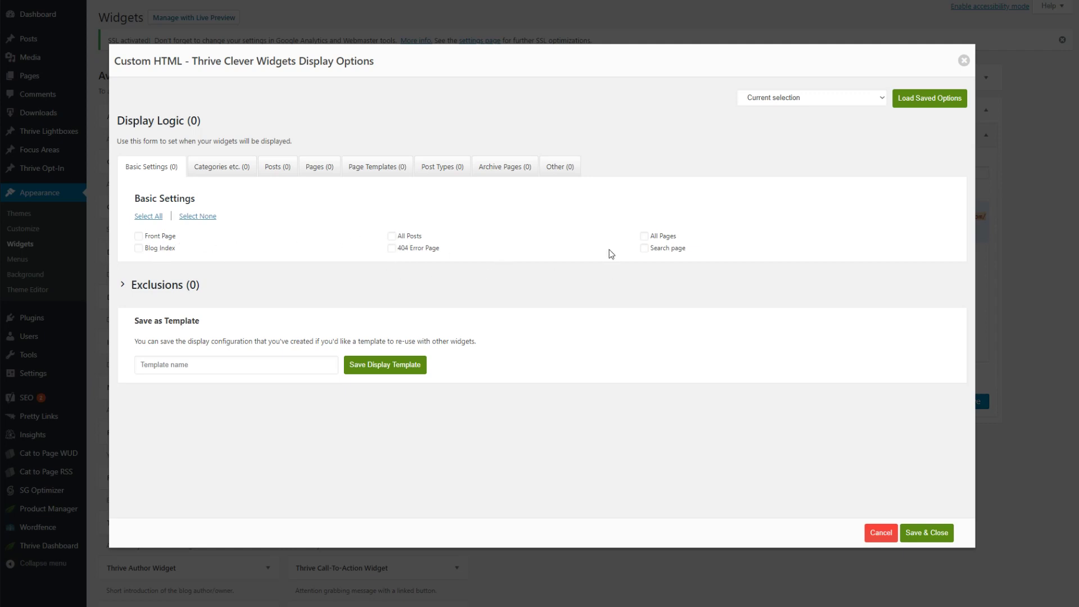
pyautogui.click(220, 171)
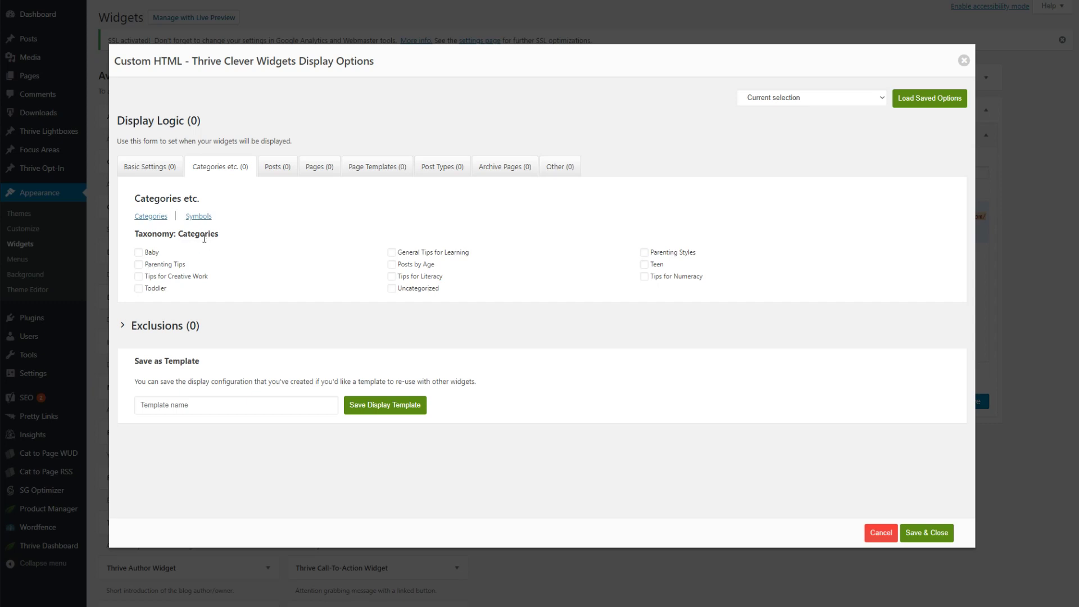
pyautogui.click(275, 167)
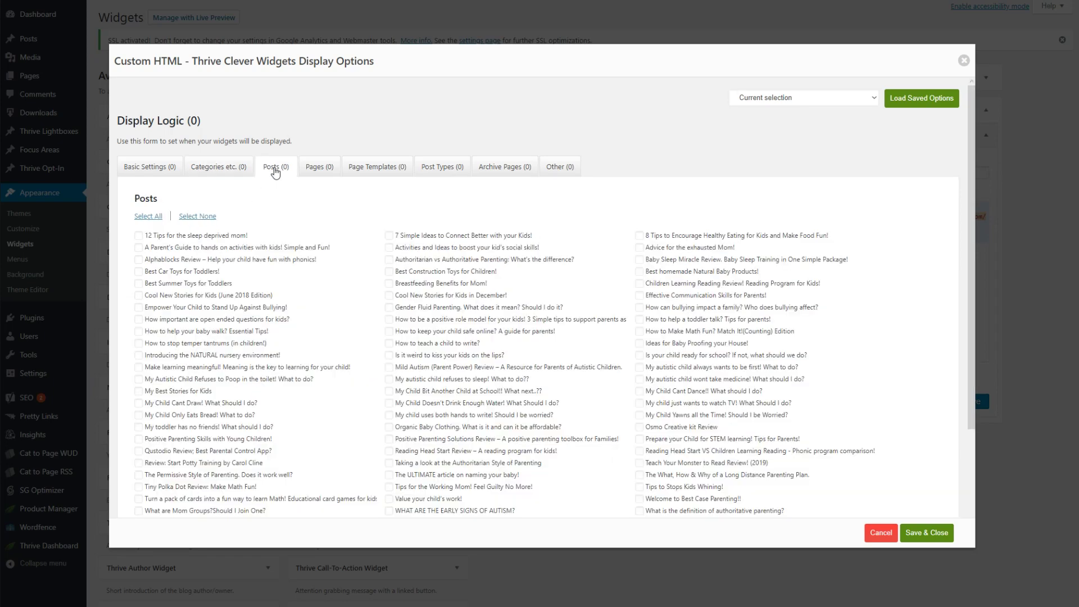
pyautogui.scroll(-3, 285, 277)
pyautogui.scroll(2, 394, 309)
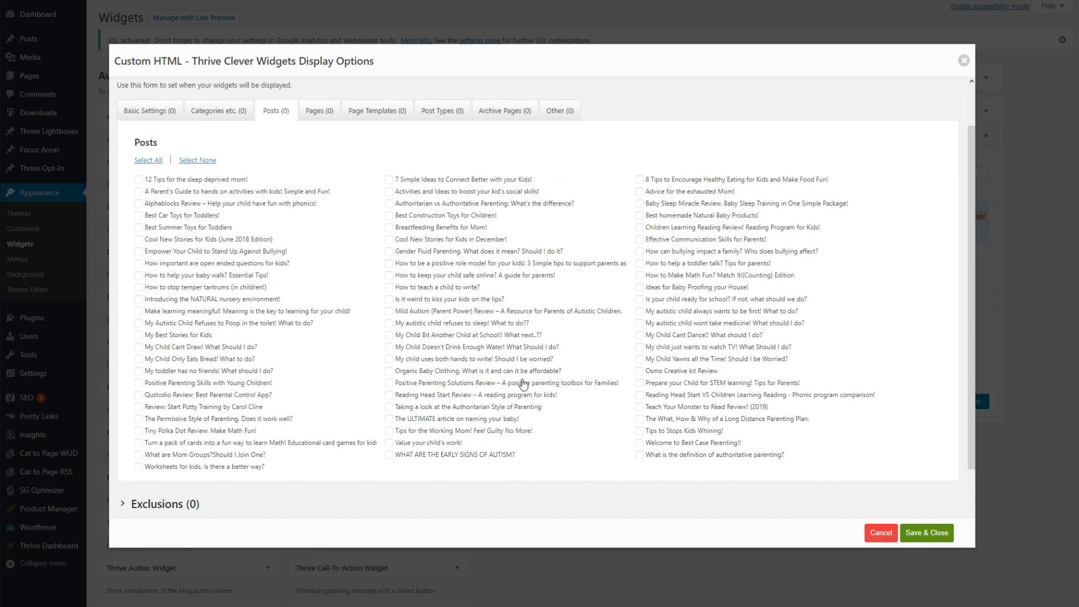
pyautogui.scroll(-2, 563, 364)
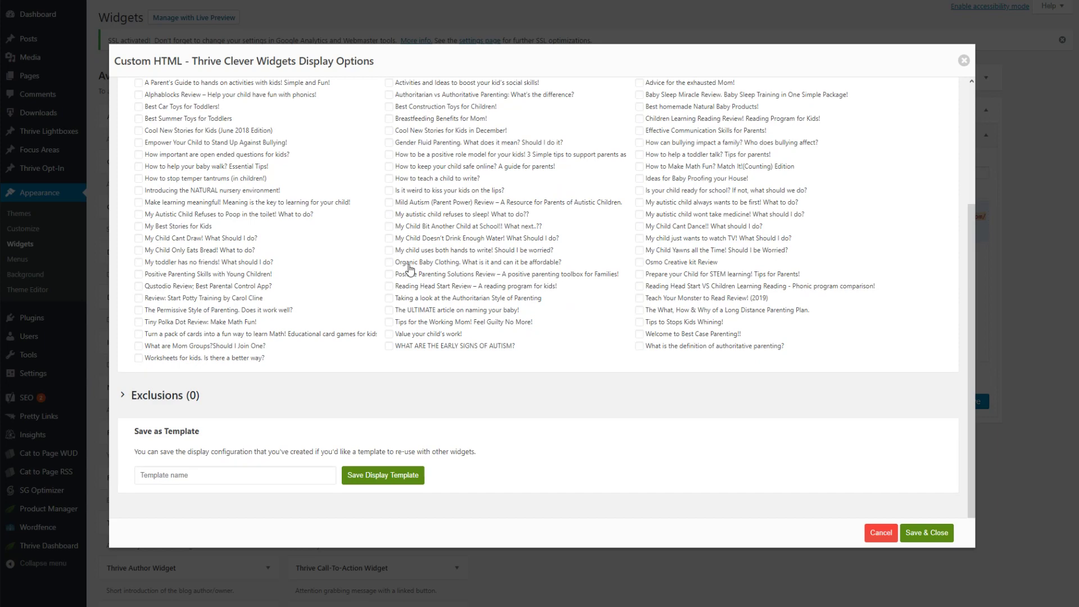
pyautogui.scroll(3, 389, 268)
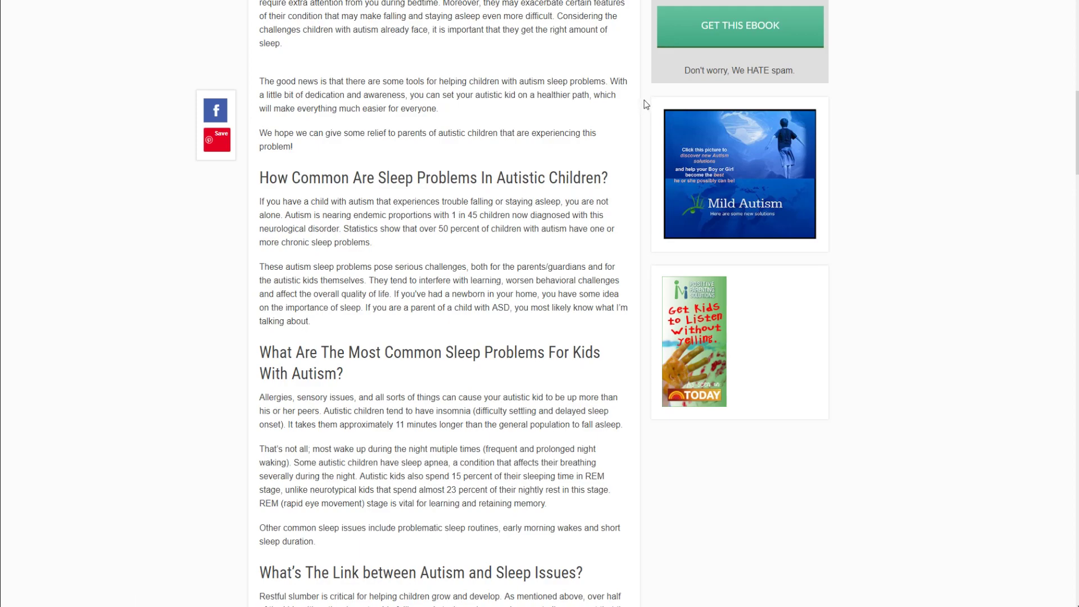
# Step: Look through the autism sleep article and its sidebar banners down to the related posts
pyautogui.scroll(-3, 620, 179)
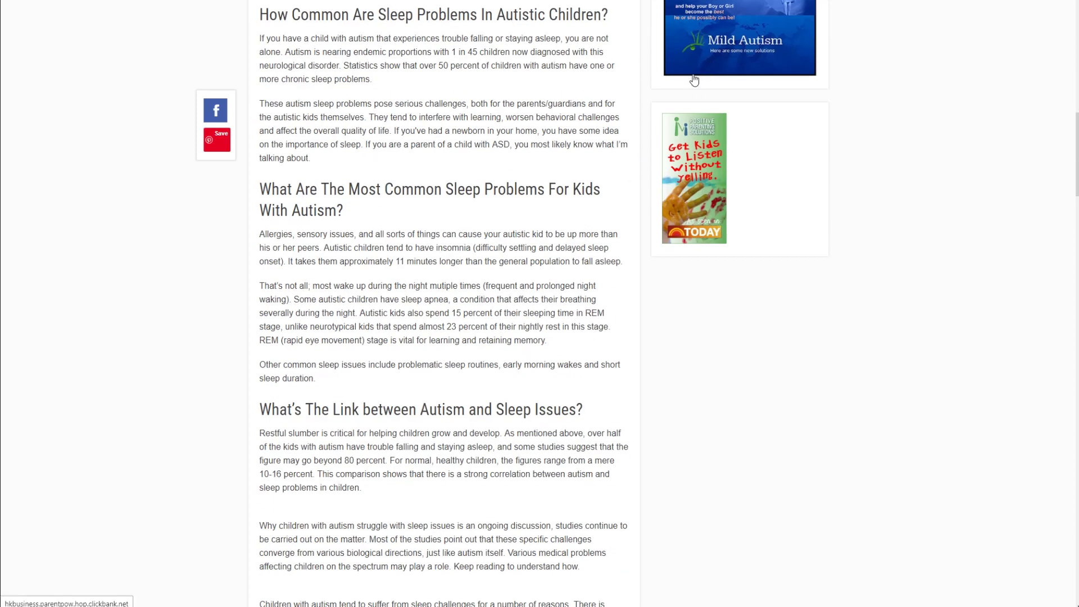
pyautogui.scroll(-5, 692, 84)
pyautogui.scroll(-20, 693, 81)
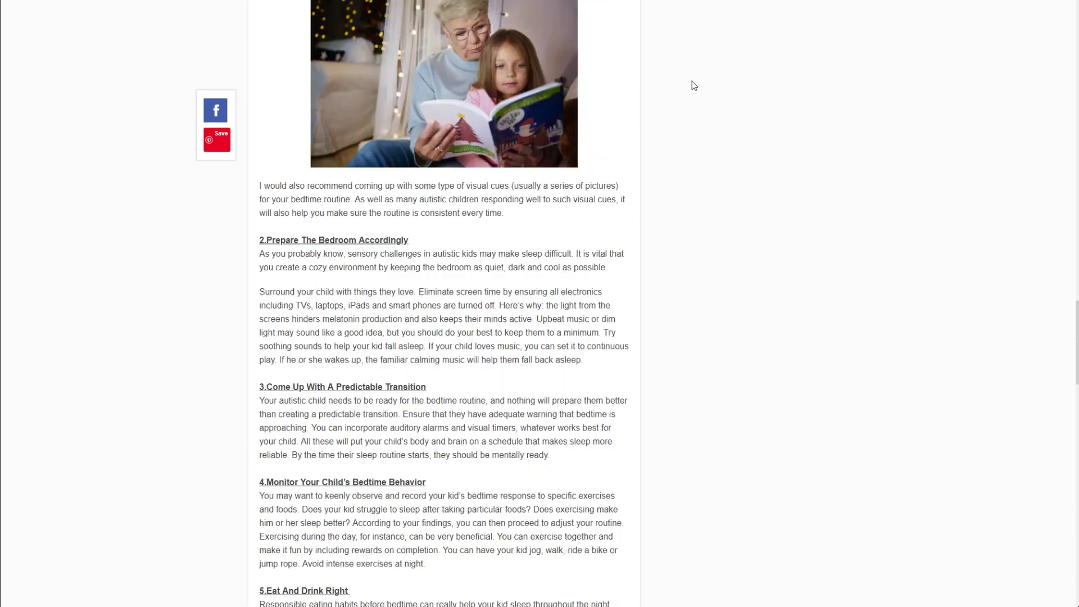
pyautogui.scroll(-7, 692, 84)
pyautogui.scroll(15, 692, 84)
pyautogui.scroll(-10, 692, 84)
pyautogui.scroll(-10, 696, 85)
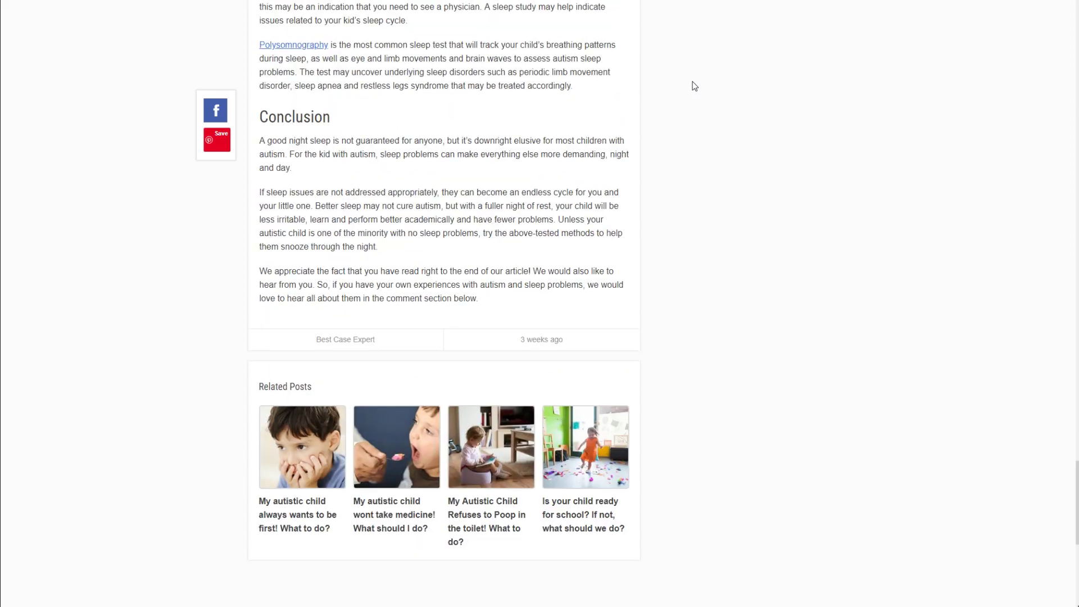
# Step: Open the related post about a child being ready for school and examine the banner in its sidebar
pyautogui.click(587, 467)
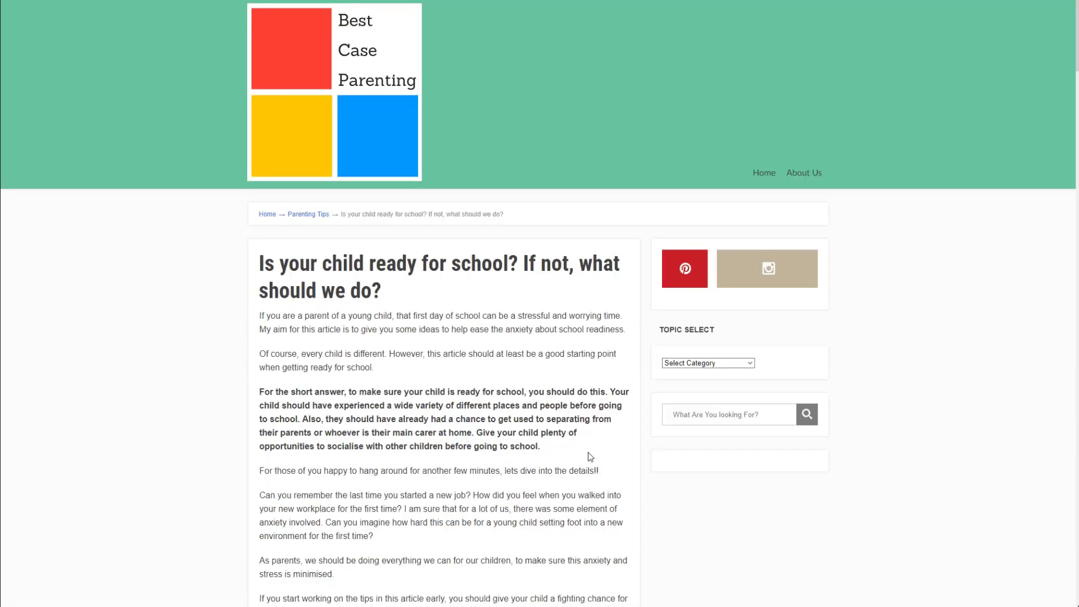
pyautogui.scroll(-4, 730, 314)
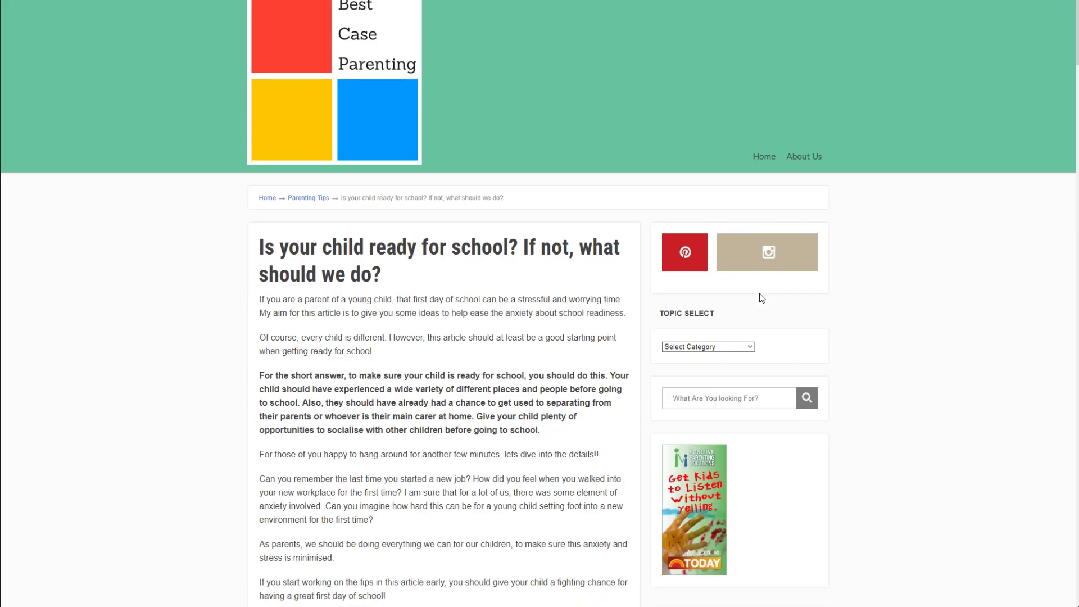
pyautogui.scroll(-4, 707, 344)
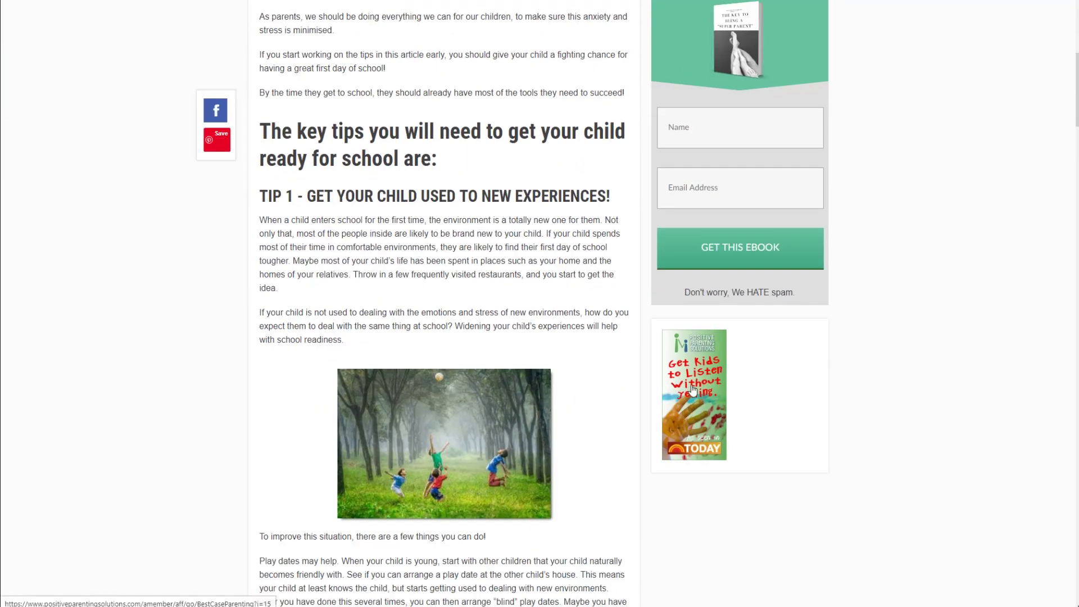
pyautogui.scroll(-6, 719, 383)
pyautogui.scroll(-6, 722, 384)
pyautogui.scroll(6, 721, 385)
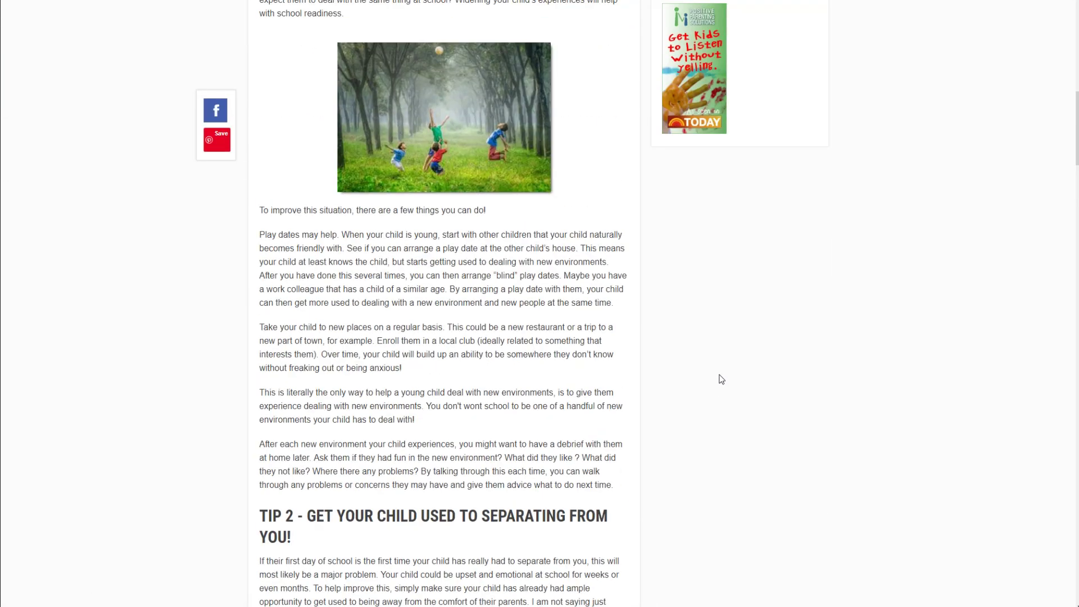
pyautogui.scroll(3, 732, 279)
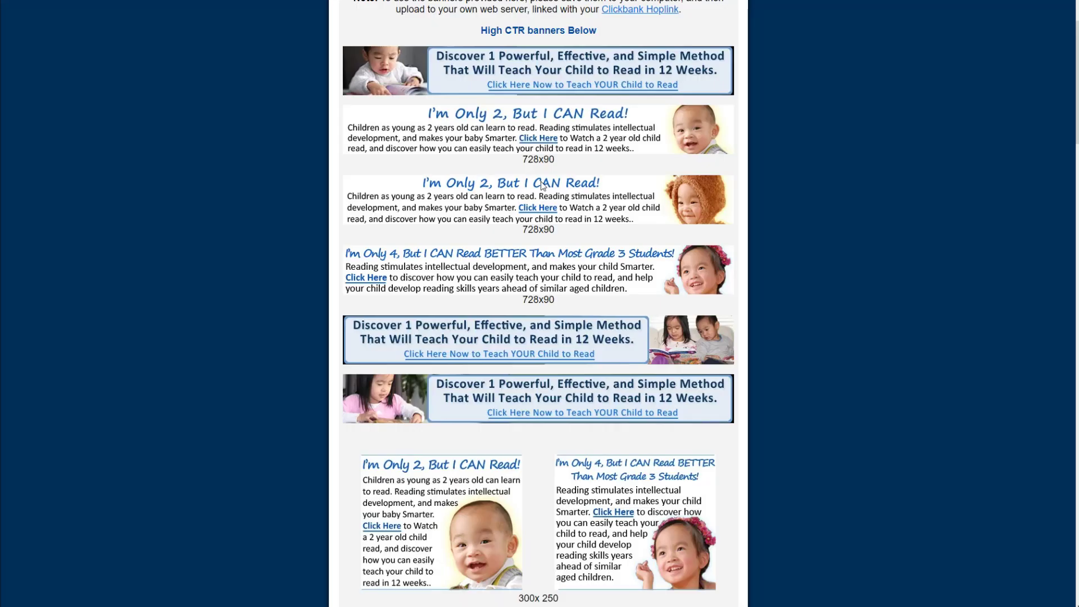
# Step: Browse the affiliate page's reading program banners and bring up the image options for the Teach Your Child to Read banner with the girl
pyautogui.scroll(-3, 543, 178)
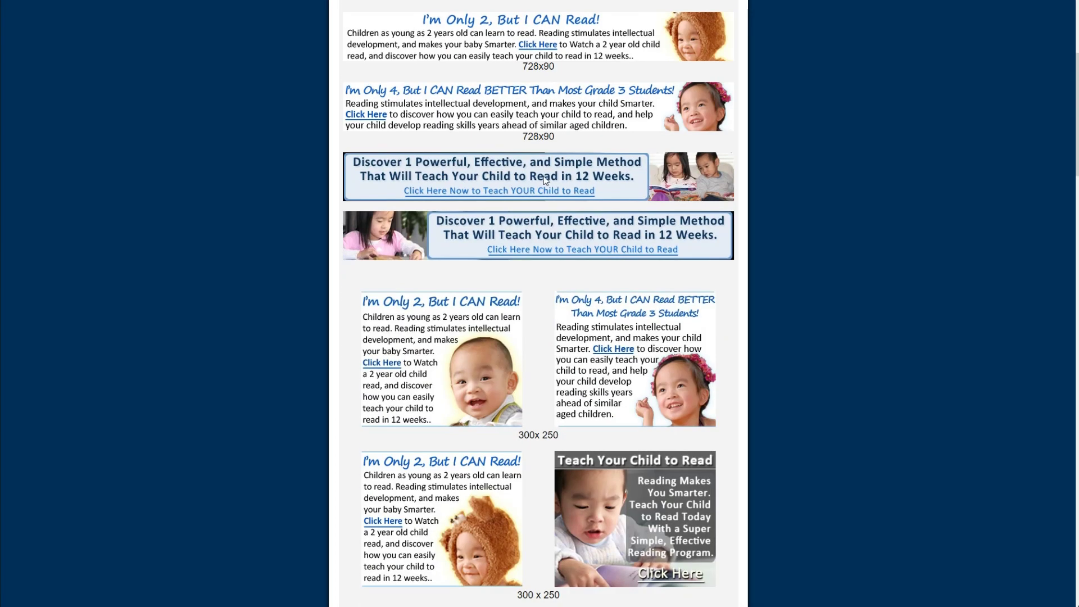
pyautogui.scroll(-3, 545, 176)
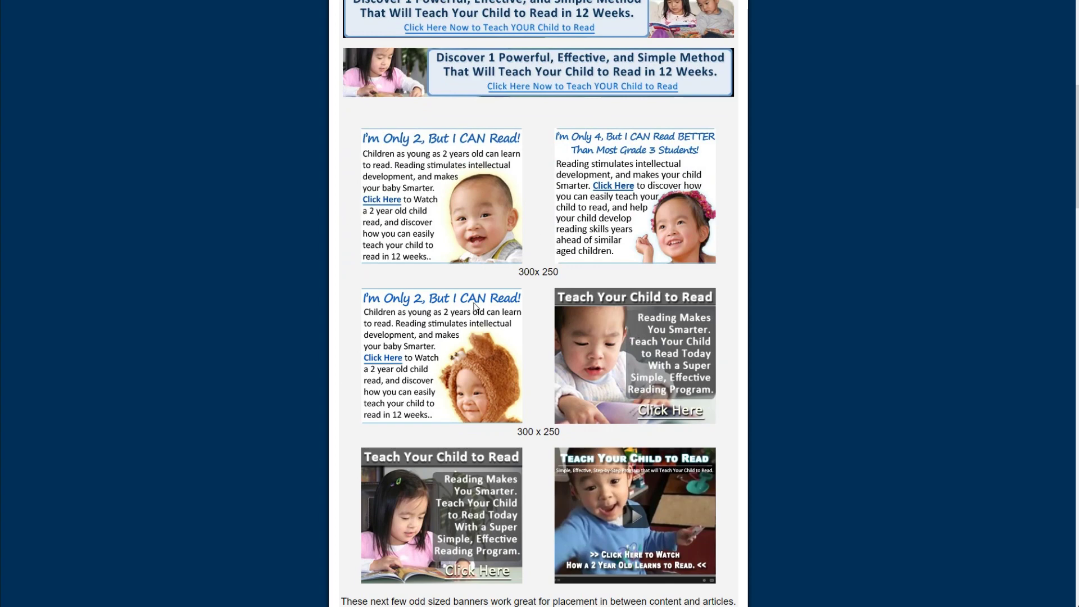
pyautogui.scroll(-4, 483, 301)
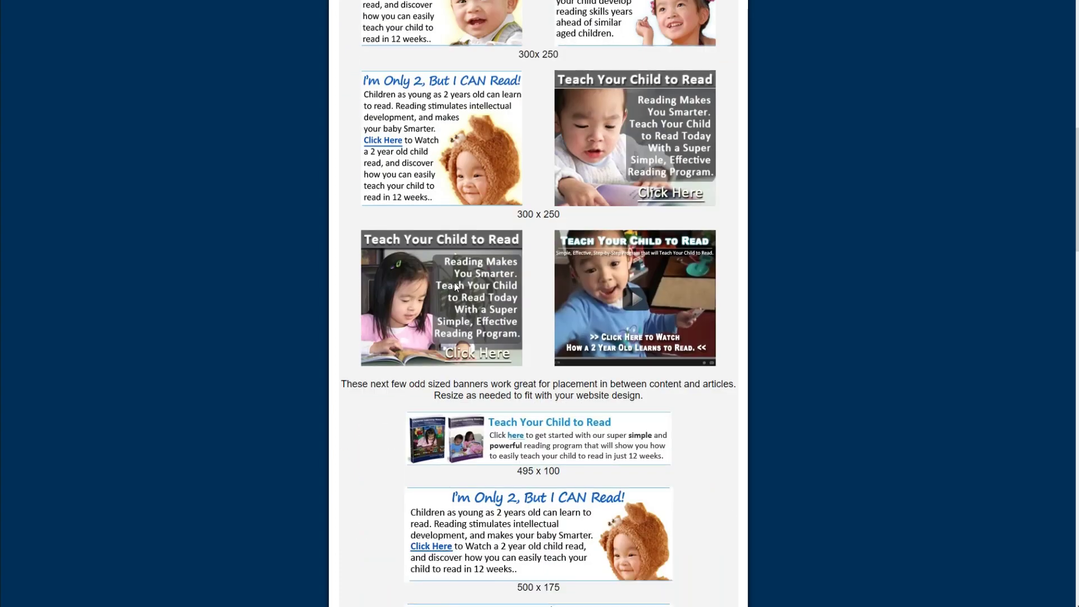
pyautogui.rightClick(455, 285)
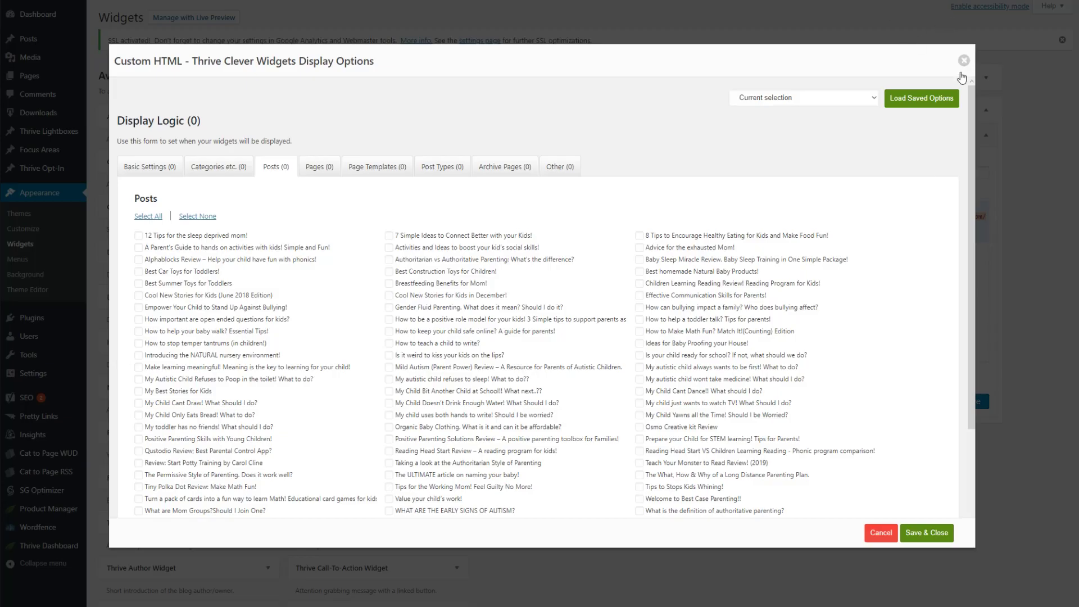
# Step: Cancel the widget display options and delete the Custom HTML widget from Footer Column 3
pyautogui.click(880, 533)
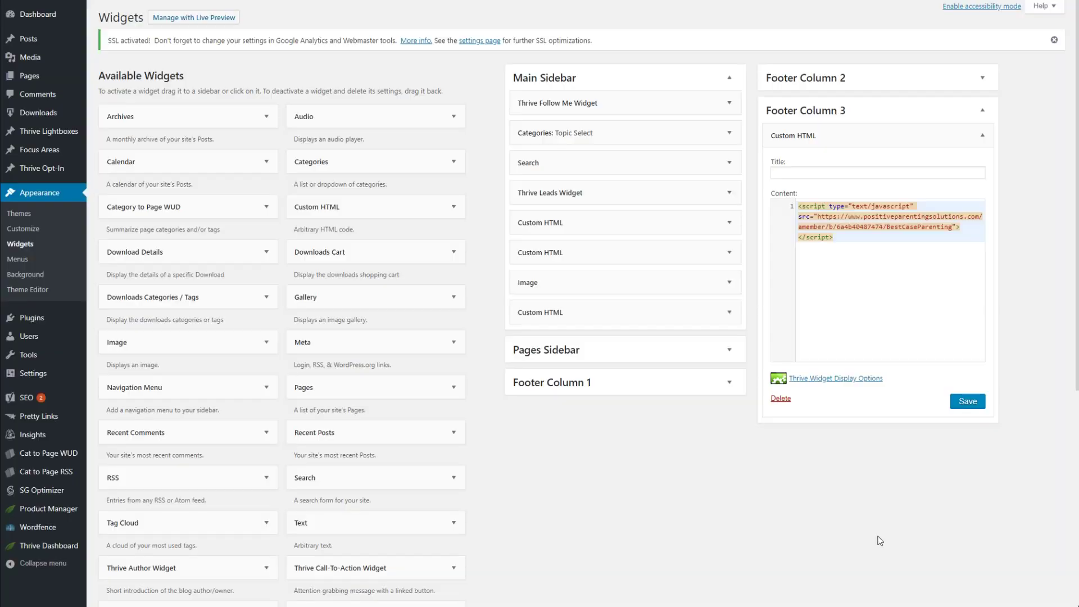
pyautogui.click(781, 399)
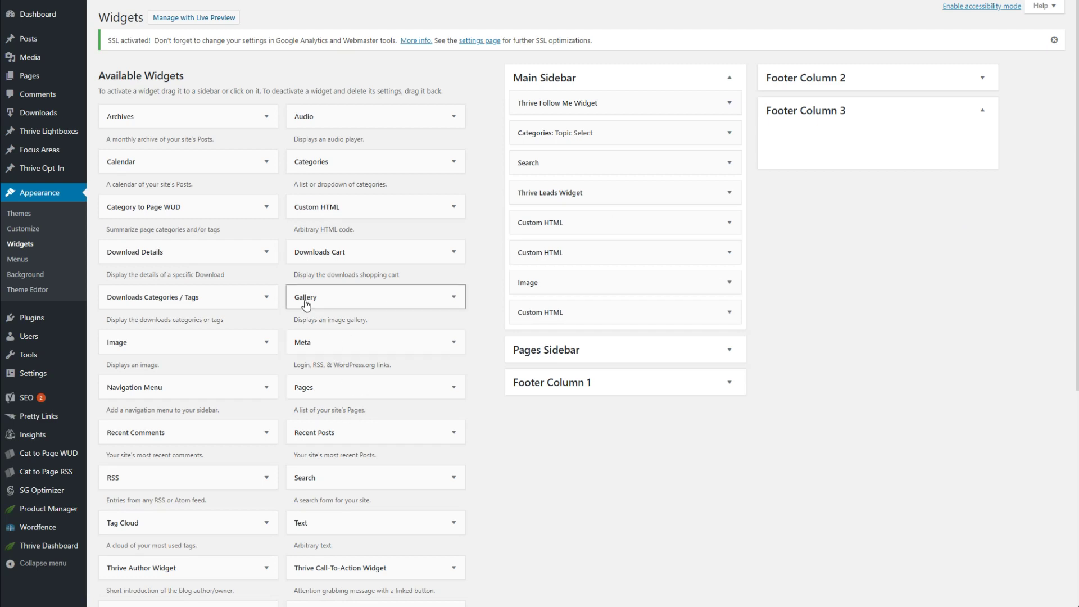
# Step: Add an Image widget to Footer Column 3 and look at its media library and display options without changing them
pyautogui.moveTo(121, 350); pyautogui.dragTo(793, 133)
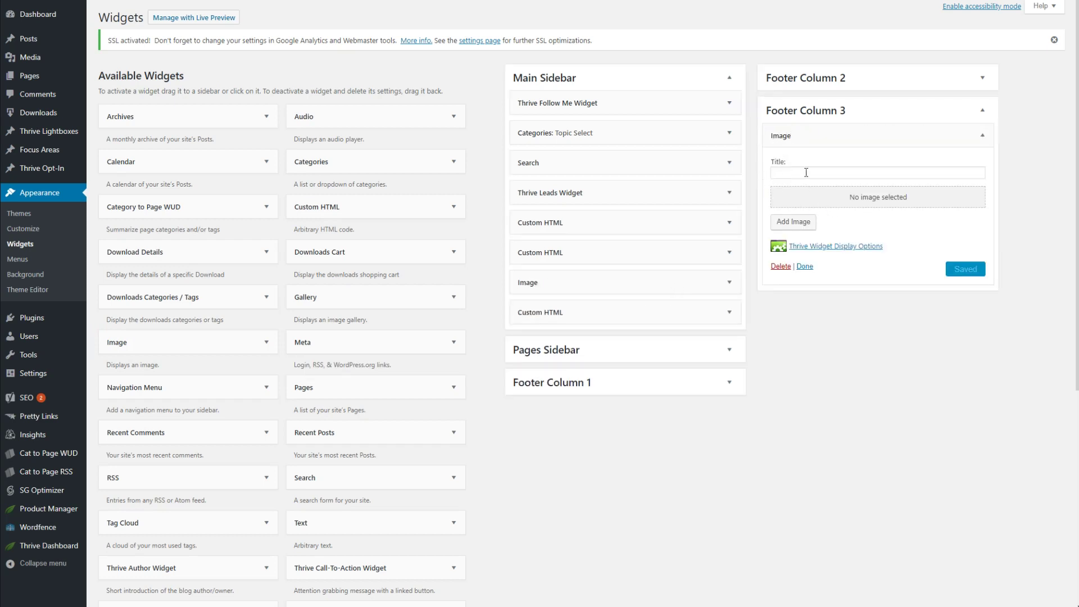
pyautogui.click(793, 222)
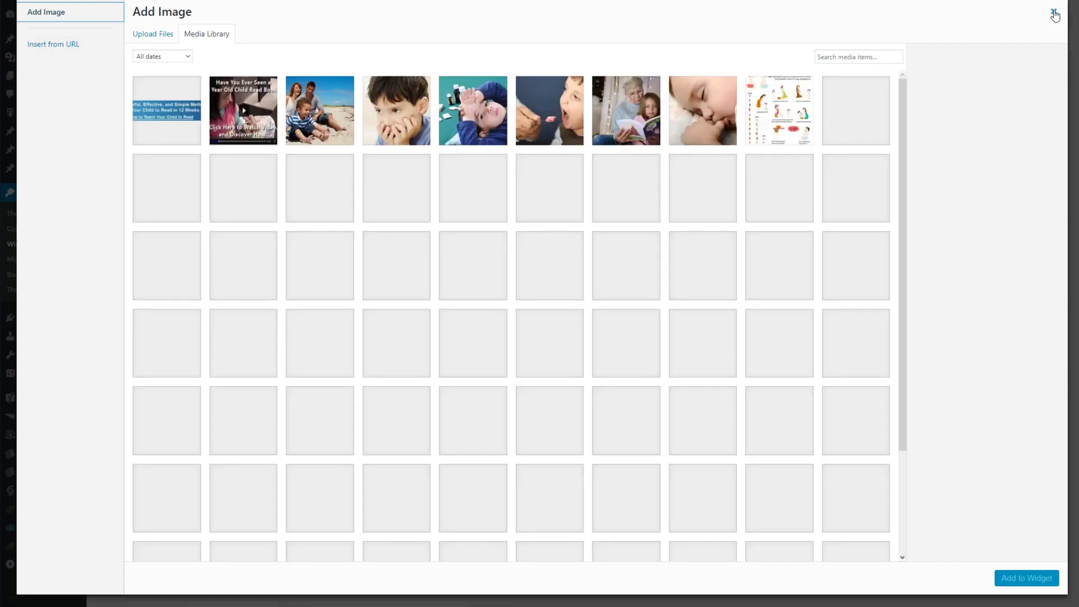
pyautogui.click(1054, 14)
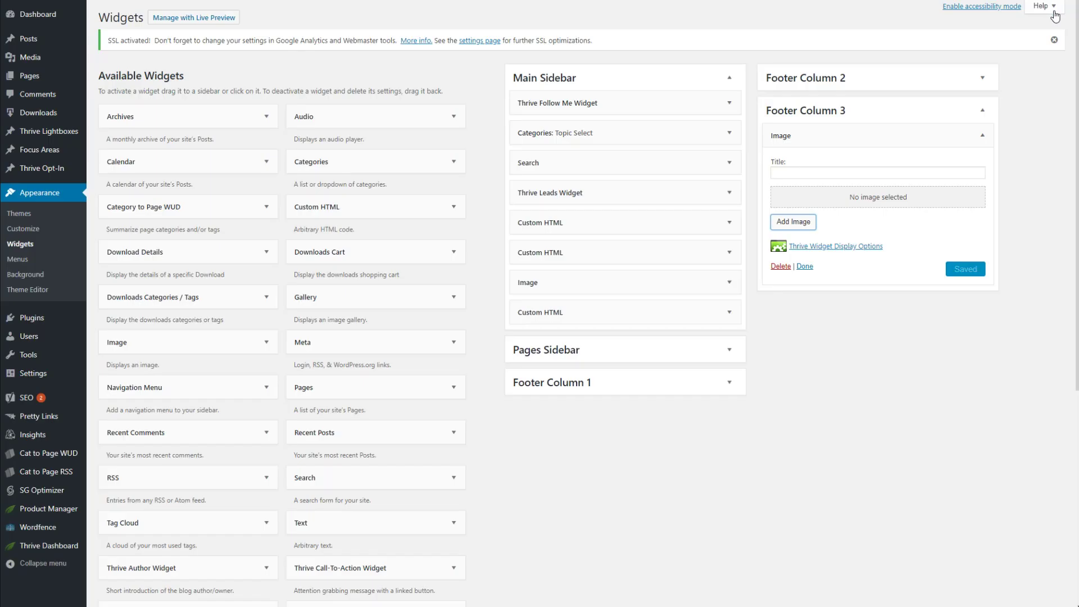
pyautogui.click(826, 250)
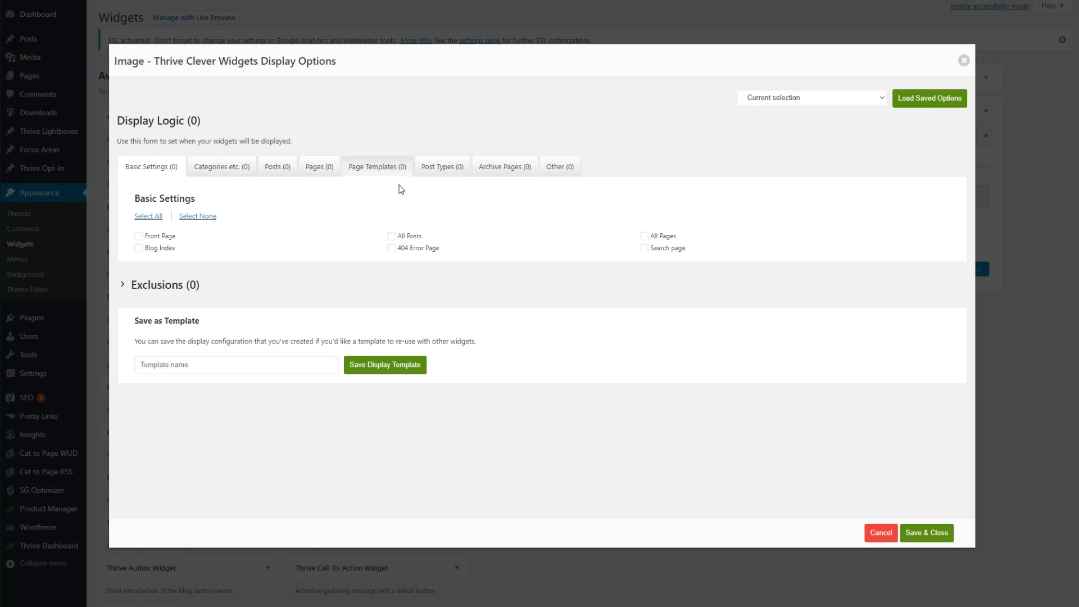
pyautogui.click(964, 62)
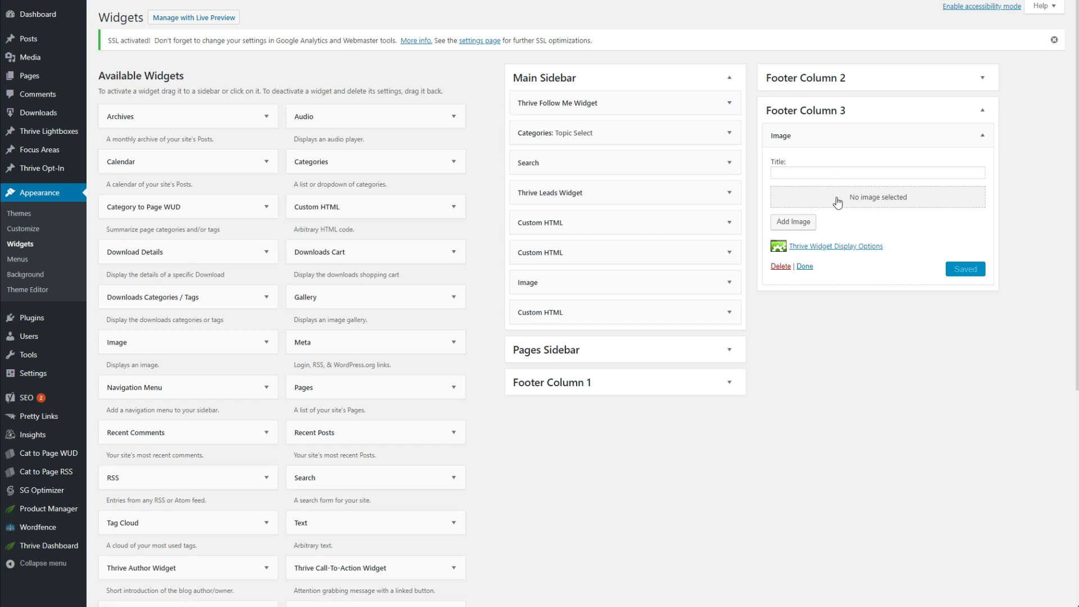
# Step: Put the family funny-faces photo from the media library into the Image widget, and delete that widget from Footer Column 3
pyautogui.click(795, 222)
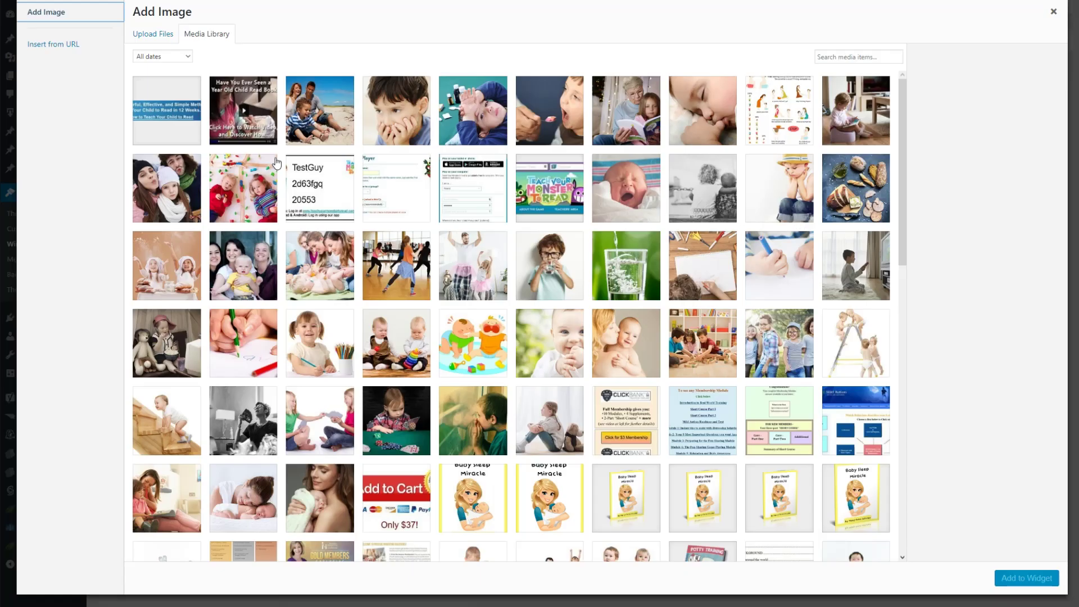
pyautogui.click(157, 206)
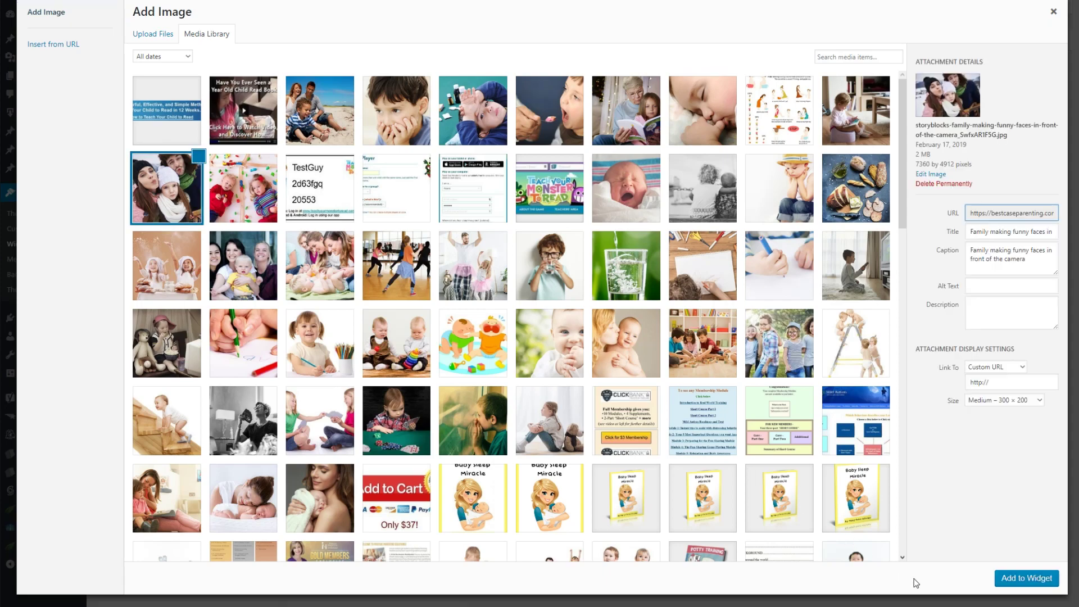
pyautogui.click(1027, 578)
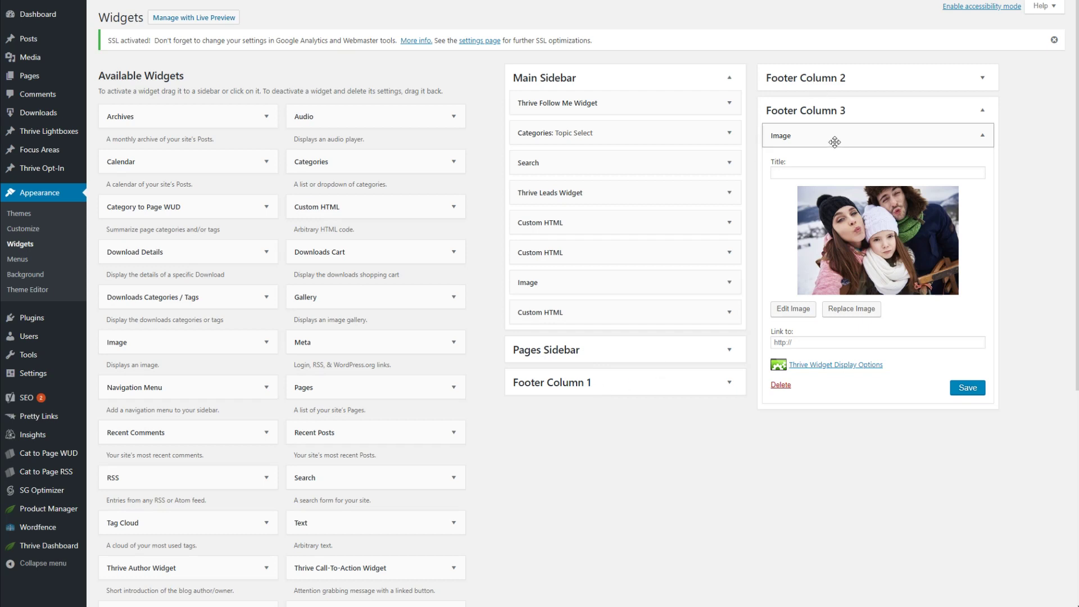
pyautogui.click(781, 386)
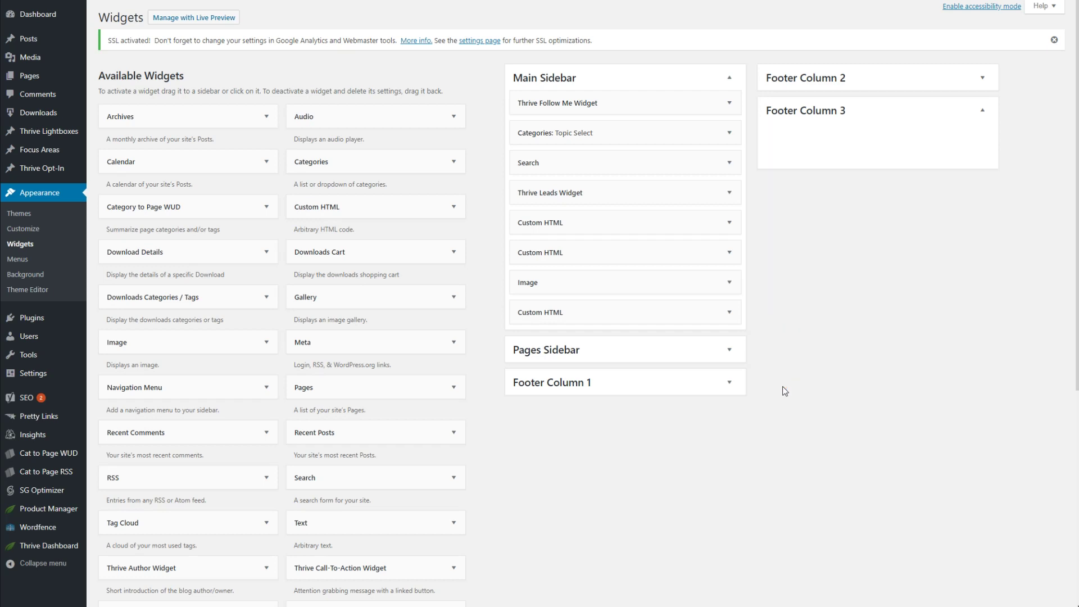